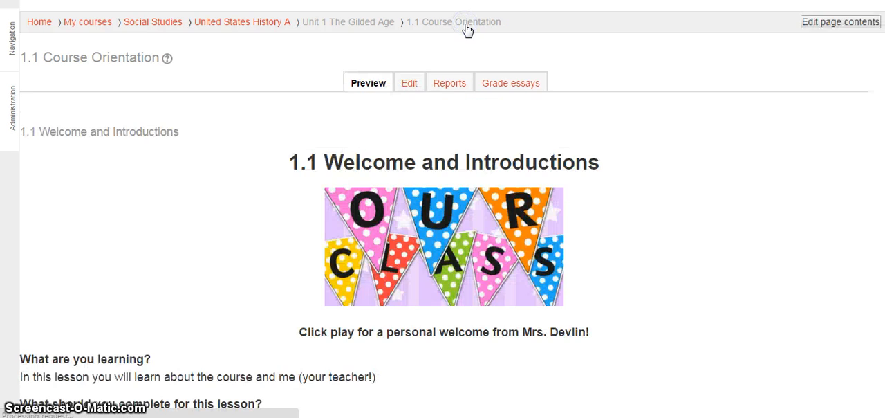
- Look through the 1.1 Course Orientation lesson pages, from the welcome page through the syllabus and teacher infographic to the Who are you? Activity
{"action": "scroll", "coordinate": [458, 168], "scroll_direction": "down", "scroll_amount": 3}
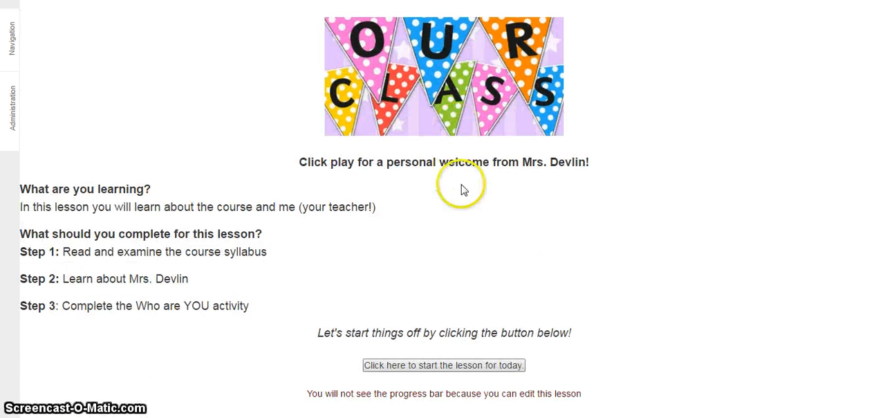
{"action": "left_click", "coordinate": [414, 366]}
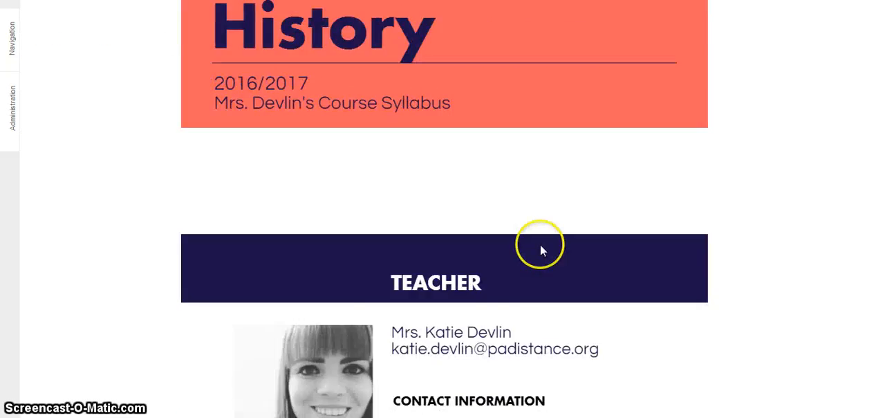
{"action": "scroll", "coordinate": [540, 244], "scroll_direction": "down", "scroll_amount": 15}
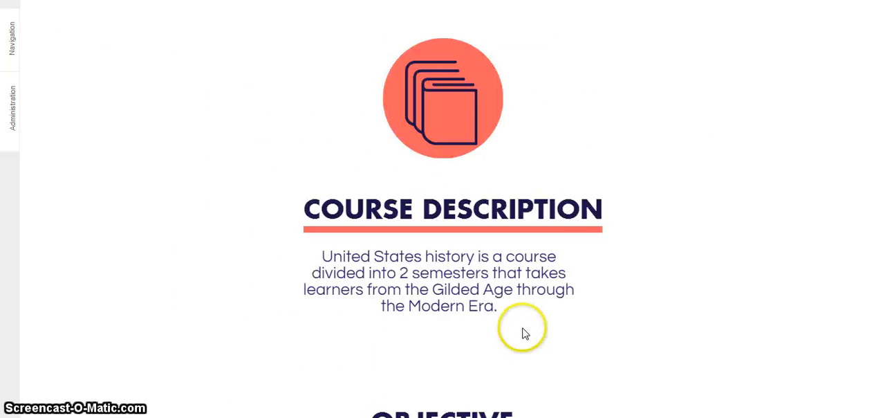
{"action": "scroll", "coordinate": [486, 255], "scroll_direction": "down", "scroll_amount": 10}
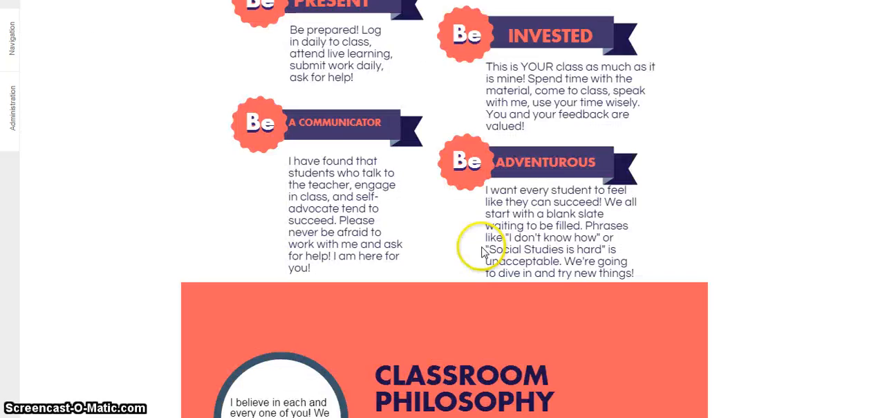
{"action": "left_click", "coordinate": [462, 365]}
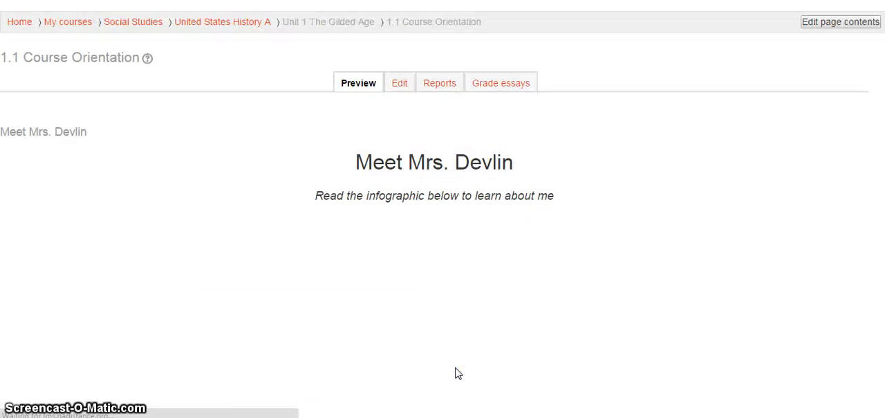
{"action": "scroll", "coordinate": [478, 241], "scroll_direction": "down", "scroll_amount": 20}
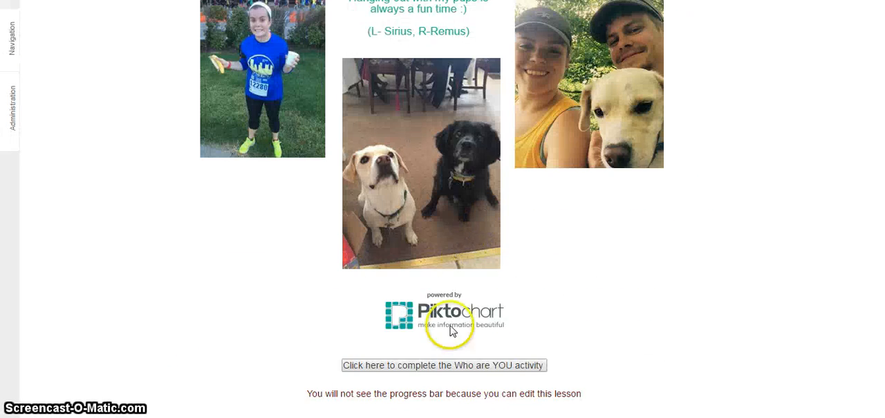
{"action": "left_click", "coordinate": [447, 365]}
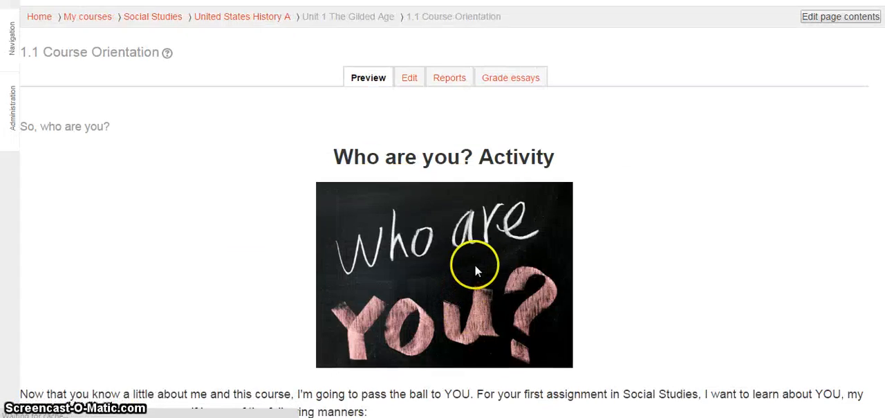
{"action": "scroll", "coordinate": [553, 211], "scroll_direction": "down", "scroll_amount": 10}
{"action": "scroll", "coordinate": [552, 211], "scroll_direction": "down", "scroll_amount": 2}
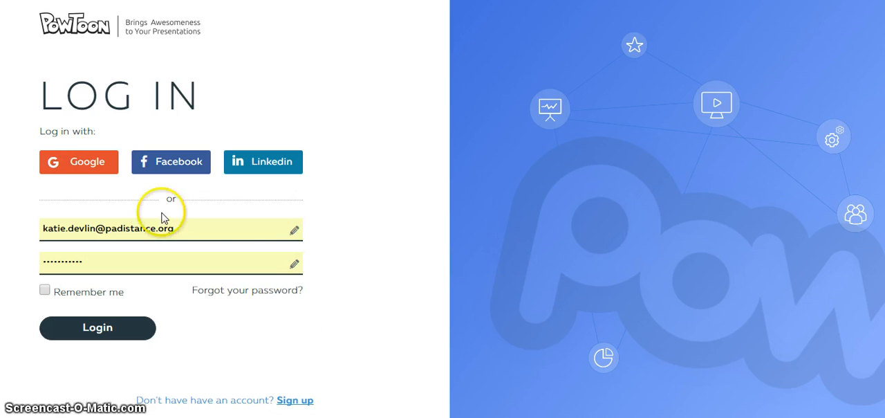
- Switch to PowToon, log in with the Google account and allow the requested access
{"action": "left_click", "coordinate": [76, 163]}
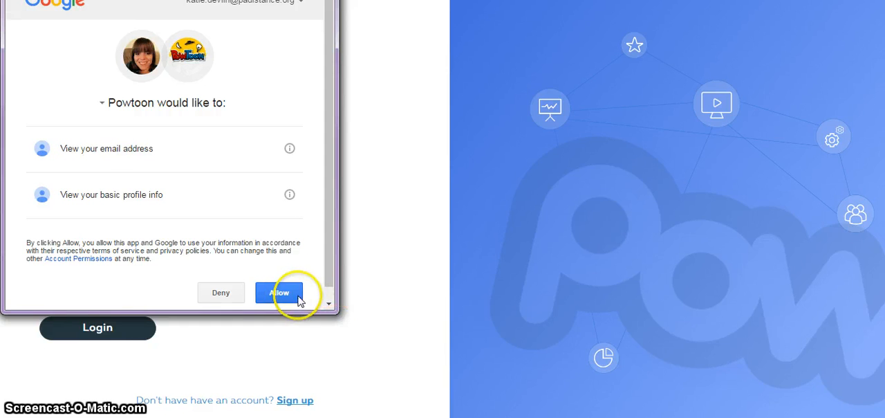
{"action": "left_click", "coordinate": [280, 294]}
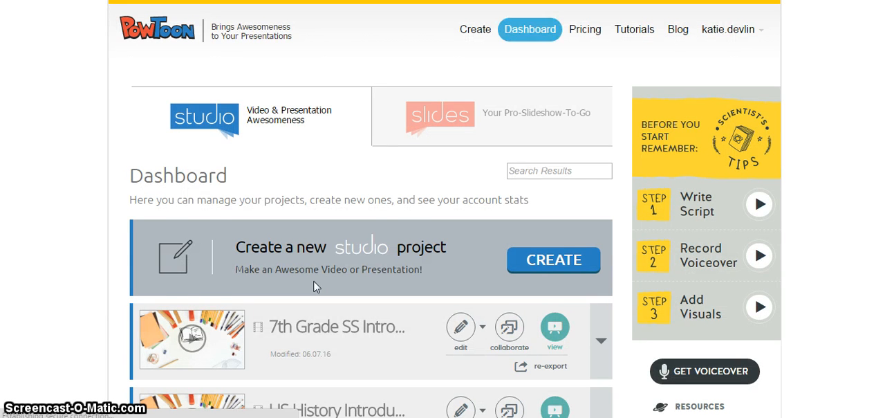
- Create a new studio project from the Teacher Intro ready-made template
{"action": "left_click", "coordinate": [533, 266]}
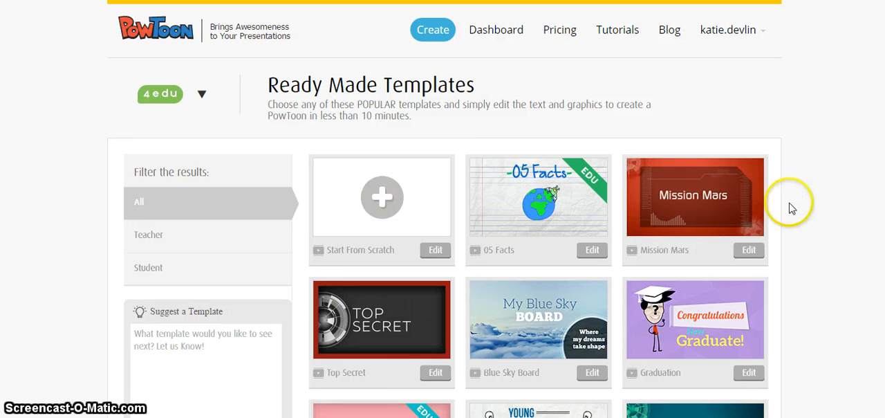
{"action": "scroll", "coordinate": [771, 247], "scroll_direction": "down", "scroll_amount": 2}
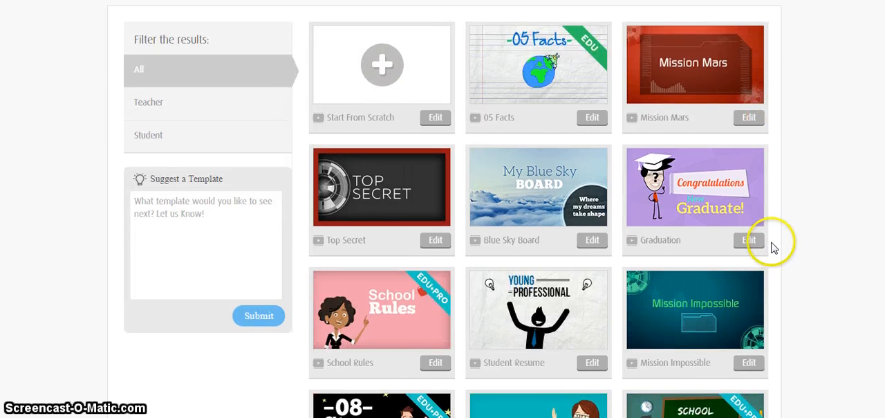
{"action": "scroll", "coordinate": [773, 247], "scroll_direction": "down", "scroll_amount": 2}
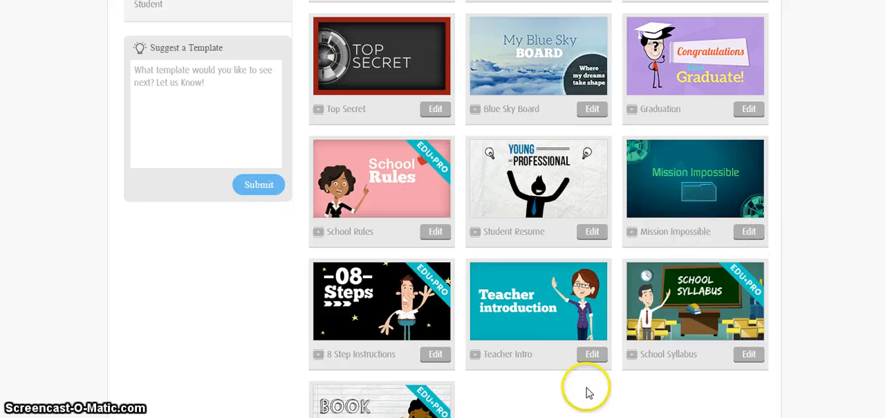
{"action": "mouse_move", "coordinate": [564, 304]}
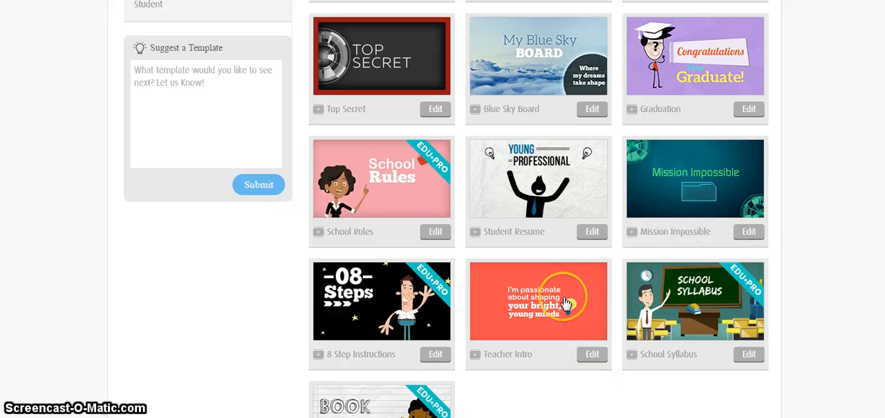
{"action": "mouse_move", "coordinate": [568, 185]}
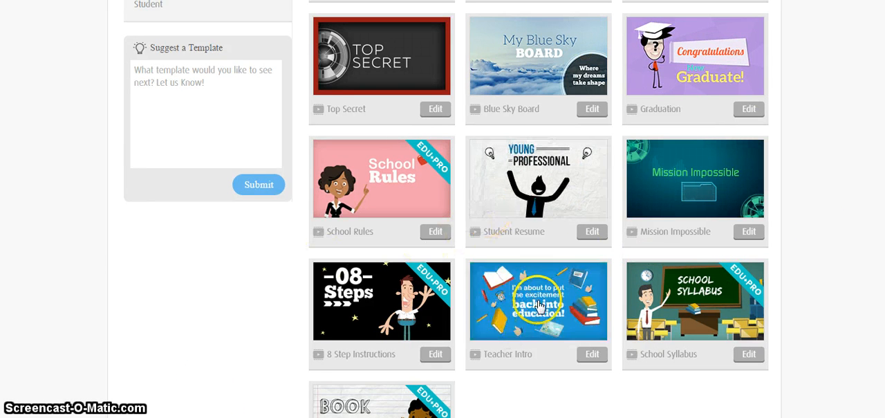
{"action": "left_click", "coordinate": [588, 356]}
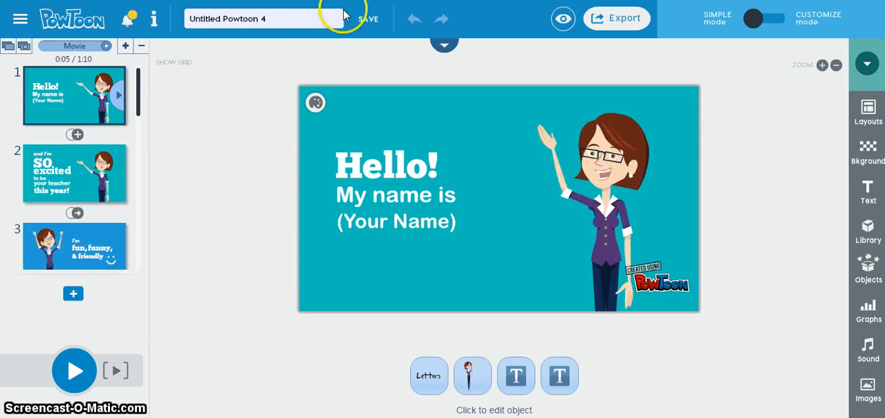
- Retitle the project with the teacher's title and surname followed by "Introduction", and save it
{"action": "left_click", "coordinate": [294, 20]}
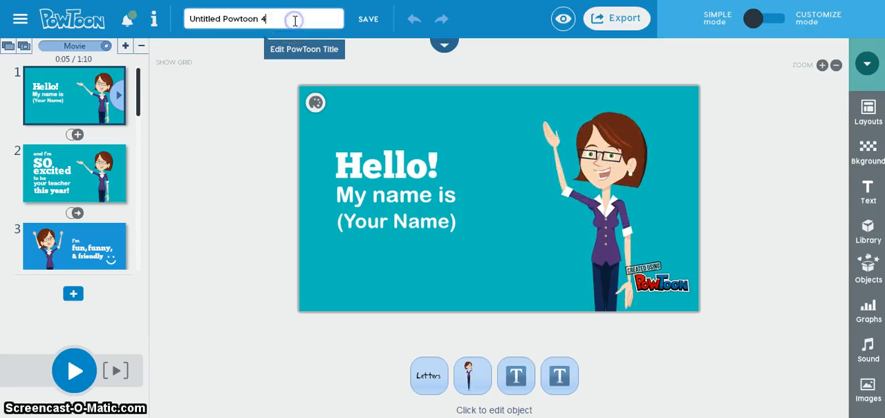
{"action": "triple_click", "coordinate": [297, 23]}
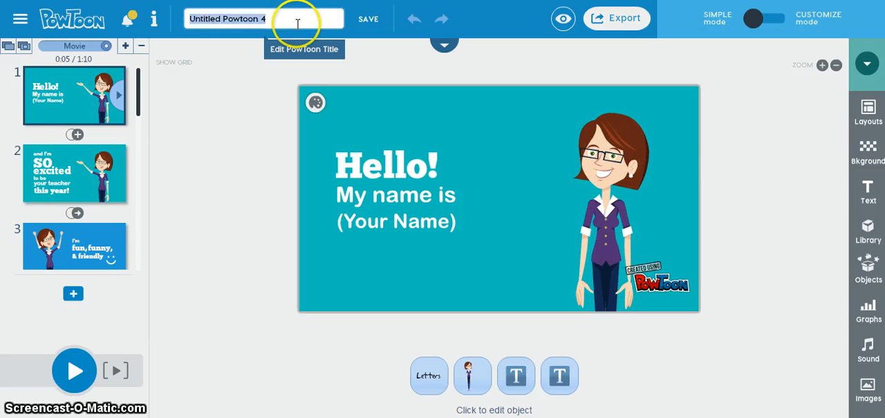
{"action": "key", "text": "BackSpace"}
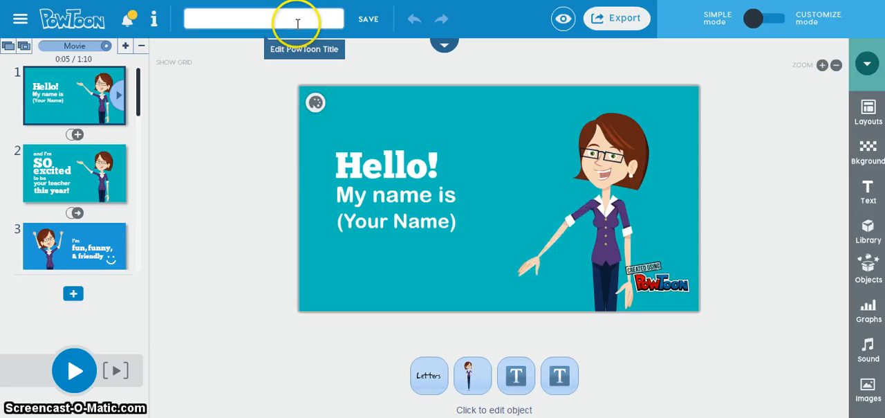
{"action": "type", "text": "Mrs. Devlin In"}
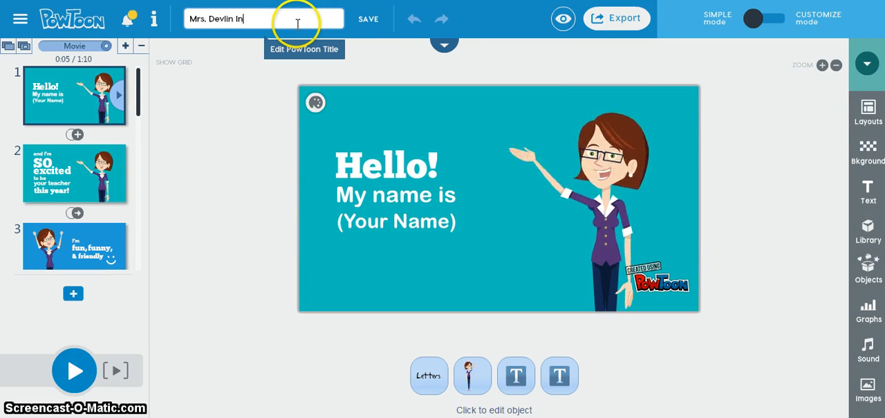
{"action": "type", "text": "troduction"}
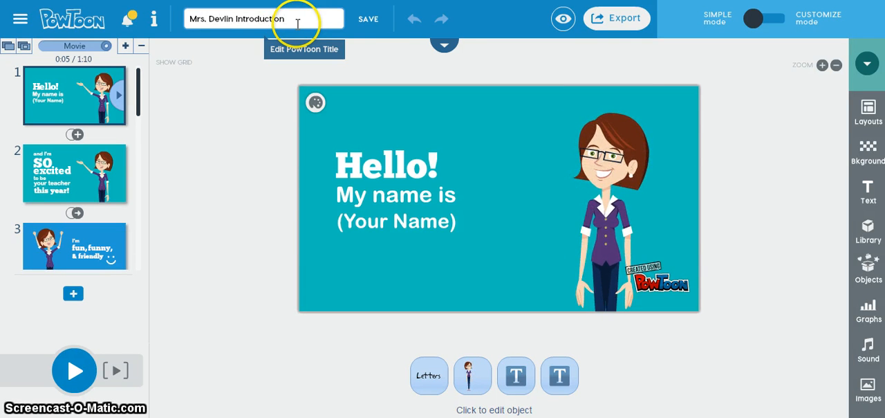
{"action": "left_click", "coordinate": [366, 22]}
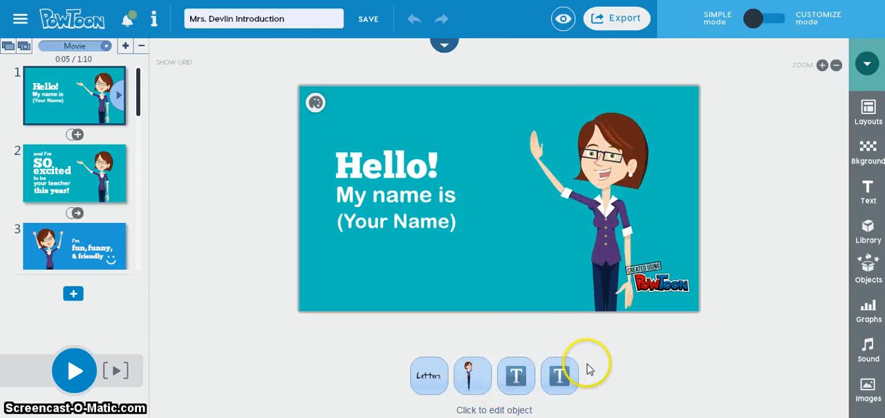
- Replace the "(Your Name)" placeholder on the first slide with the teacher's title and surname
{"action": "left_click", "coordinate": [386, 224]}
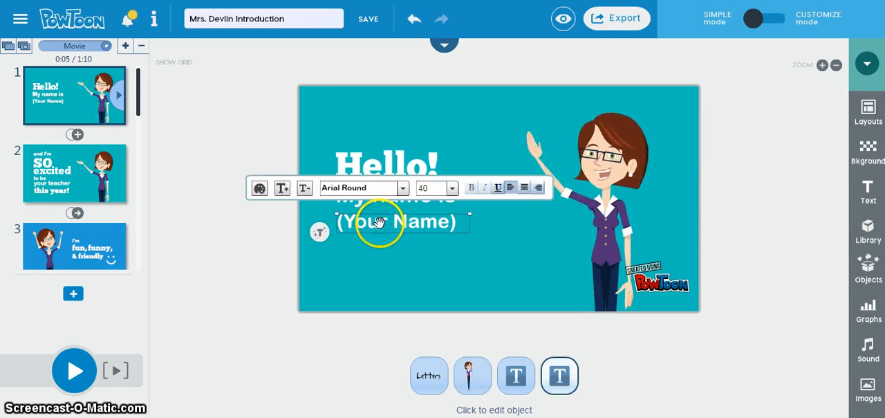
{"action": "left_click", "coordinate": [376, 224]}
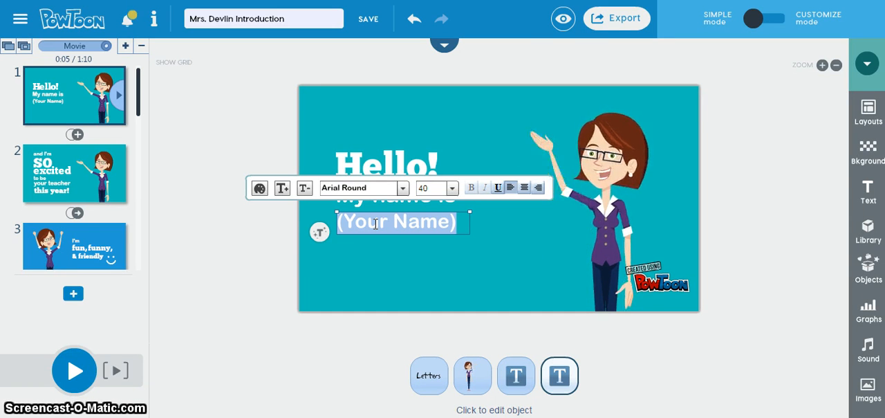
{"action": "type", "text": "Mrs. Devlin"}
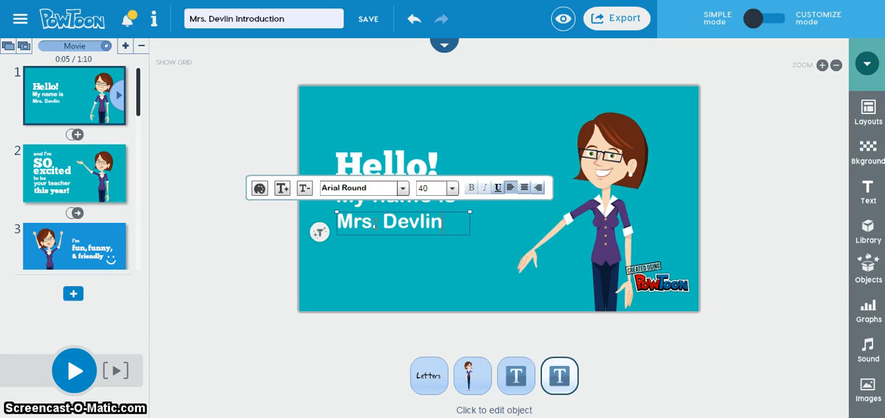
- Set the teacher's name text on the first slide to the Crumb font and colour it red
{"action": "key", "text": "ctrl+a"}
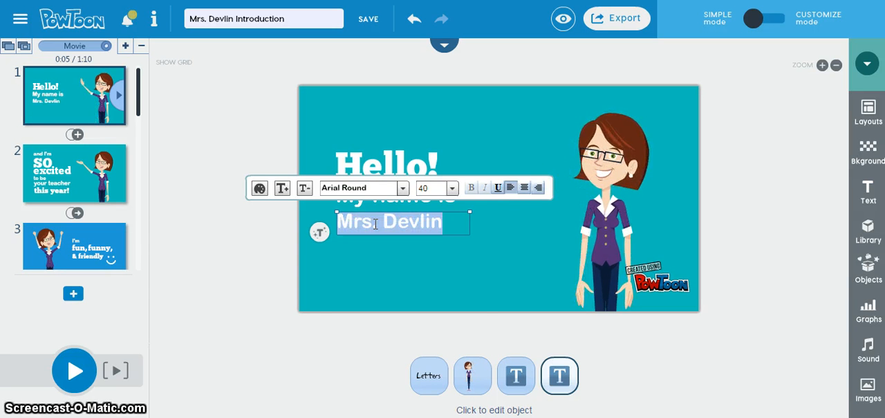
{"action": "left_click", "coordinate": [404, 188]}
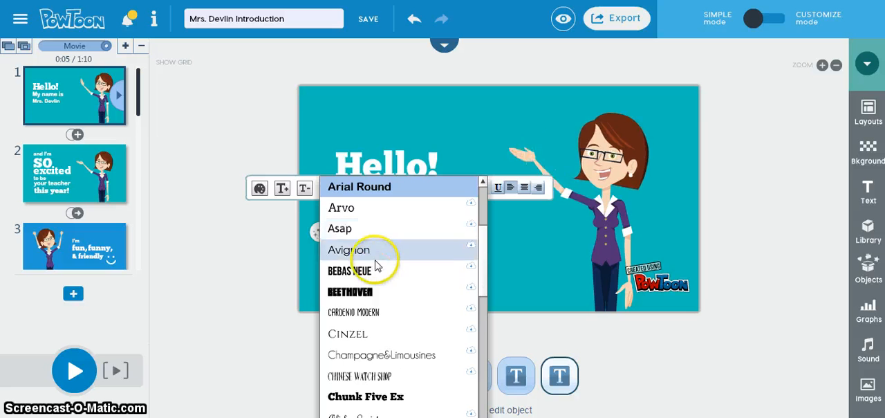
{"action": "scroll", "coordinate": [379, 339], "scroll_direction": "down", "scroll_amount": 4}
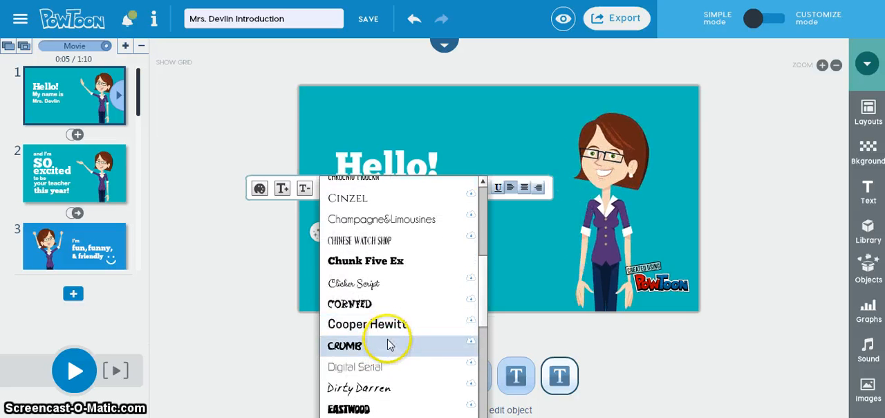
{"action": "left_click", "coordinate": [391, 344]}
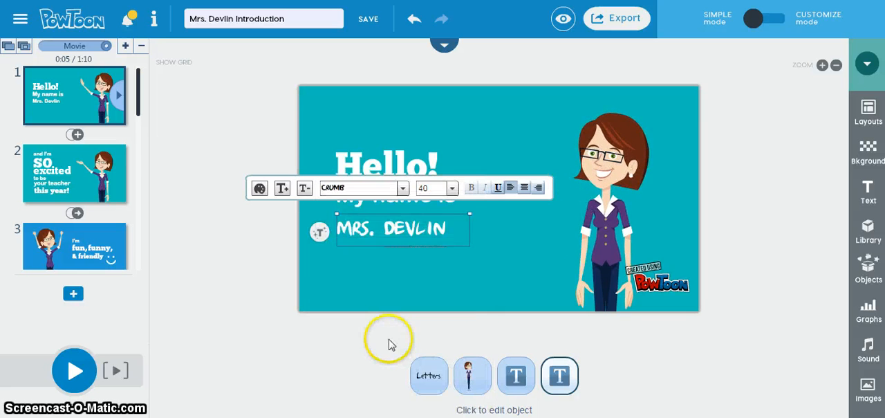
{"action": "left_click", "coordinate": [259, 188]}
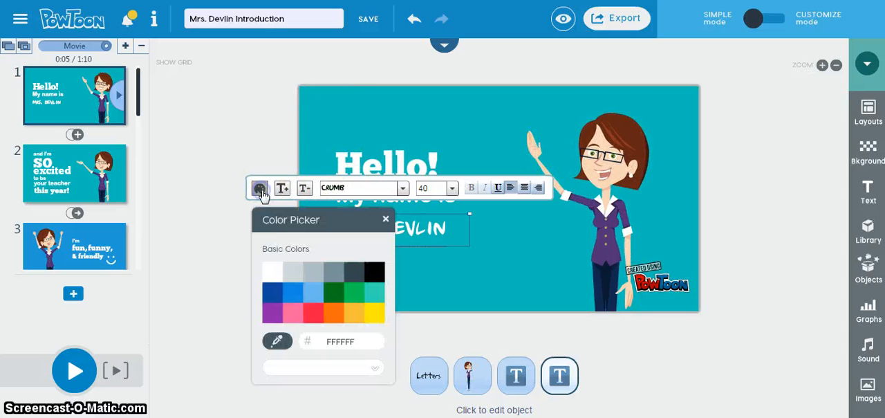
{"action": "left_click", "coordinate": [313, 312]}
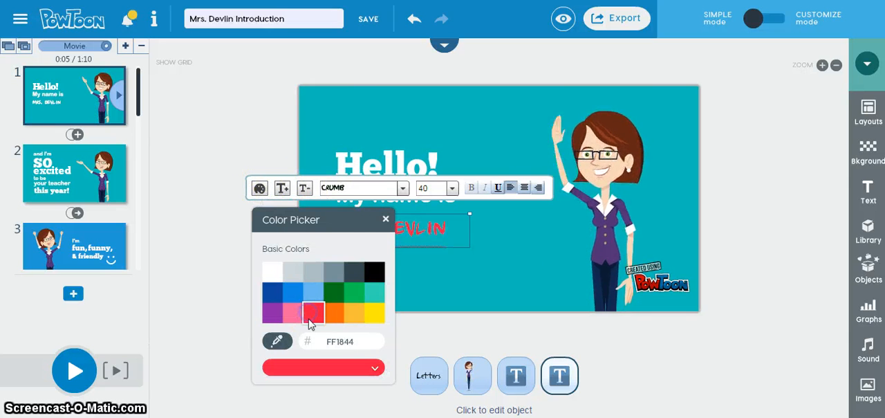
{"action": "left_click", "coordinate": [490, 270]}
- Adjust the font size of the teacher's name to 44 and leave the text box
{"action": "left_click", "coordinate": [282, 188]}
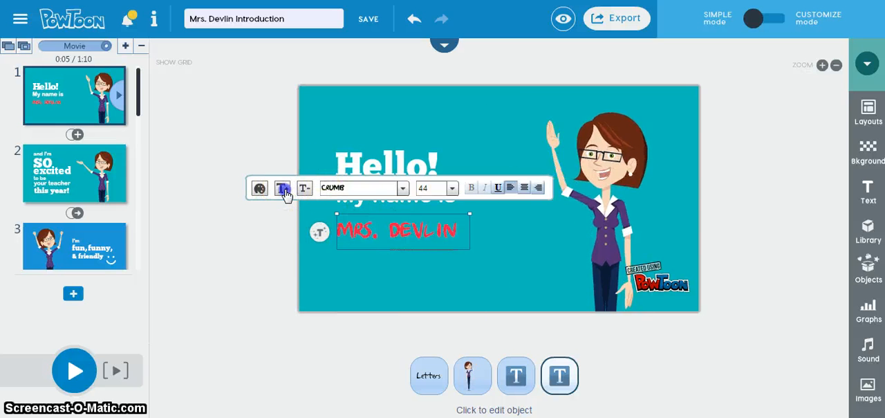
{"action": "left_click", "coordinate": [283, 189]}
{"action": "left_click", "coordinate": [283, 189]}
{"action": "left_click", "coordinate": [303, 189]}
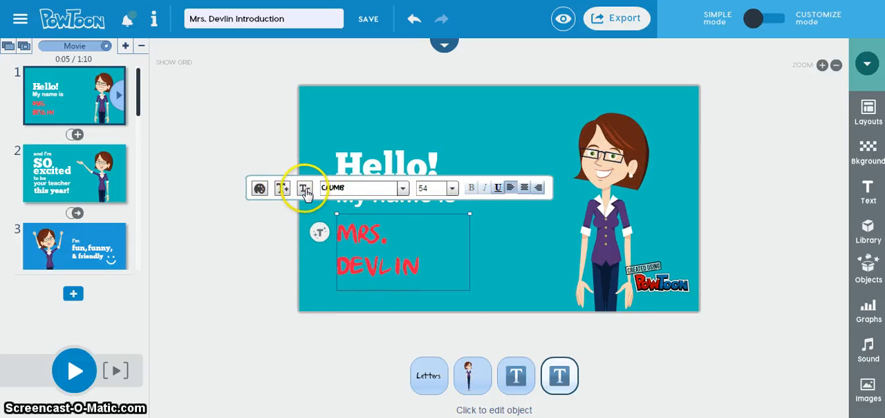
{"action": "left_click", "coordinate": [305, 189]}
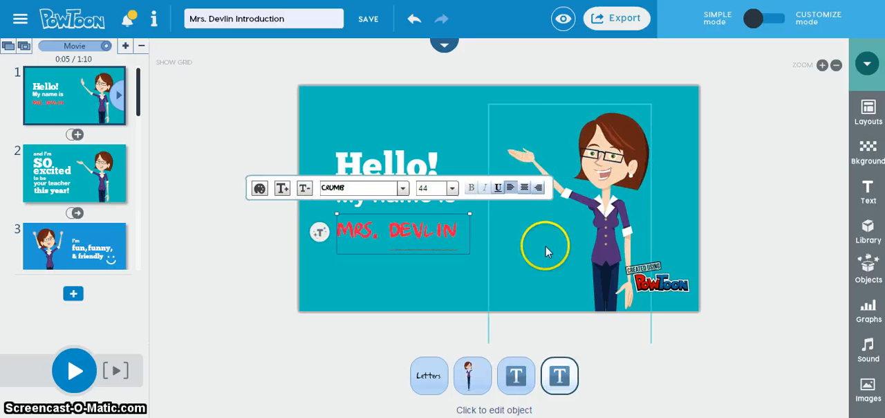
{"action": "left_click", "coordinate": [517, 245]}
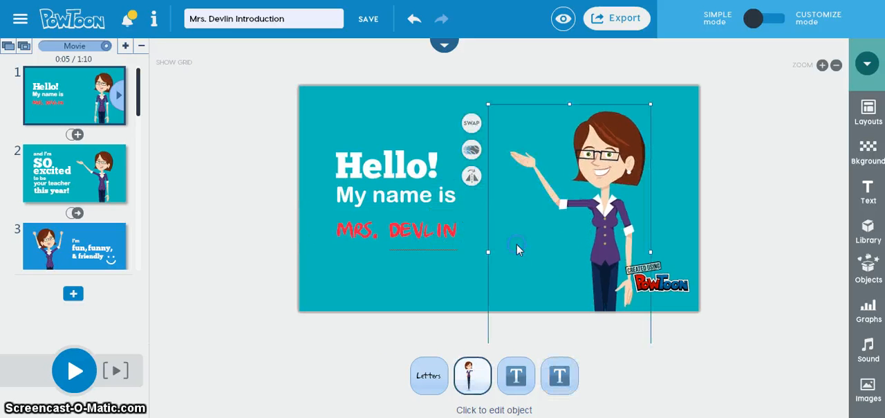
- Swap the first slide's character for the ponytailed woman in the pink top and move her toward the slide's right side
{"action": "left_click", "coordinate": [359, 335]}
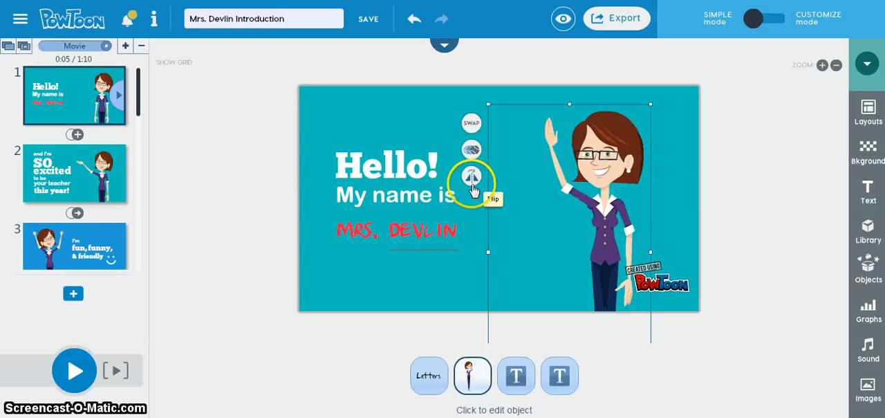
{"action": "left_click", "coordinate": [471, 123]}
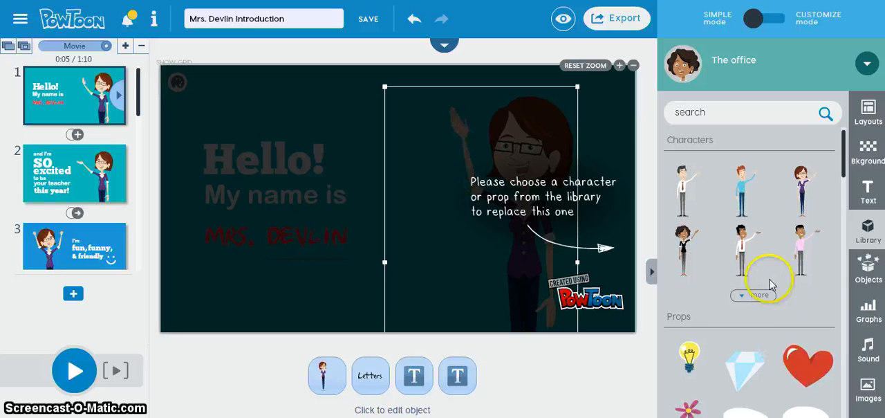
{"action": "left_click_drag", "start_coordinate": [843, 141], "coordinate": [840, 217]}
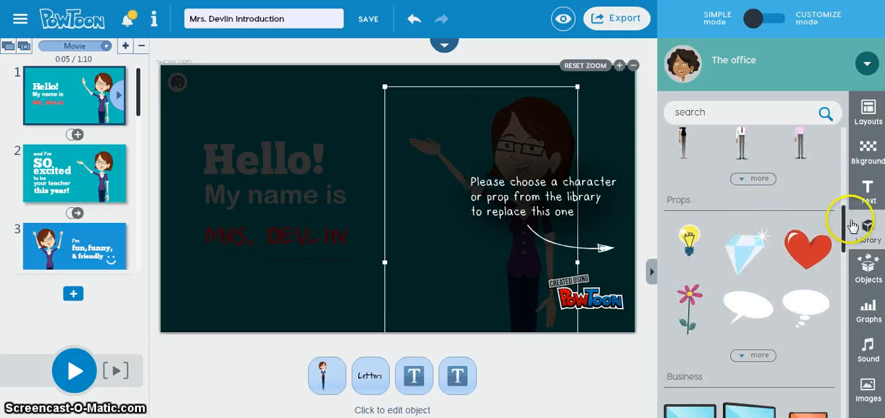
{"action": "left_click", "coordinate": [746, 180]}
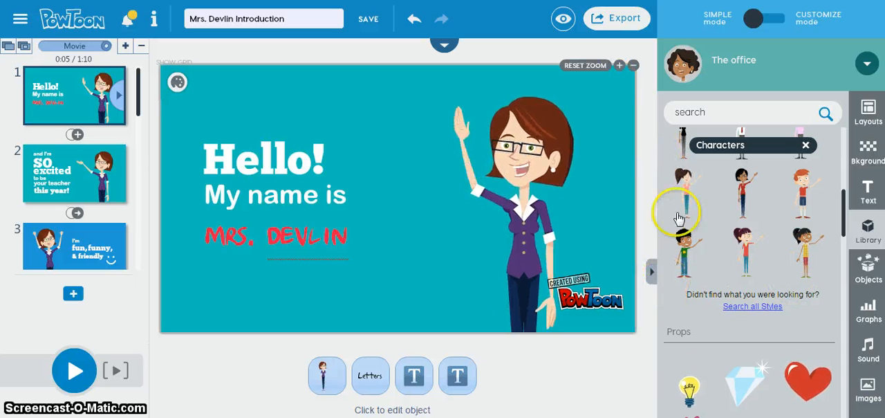
{"action": "left_click", "coordinate": [746, 250]}
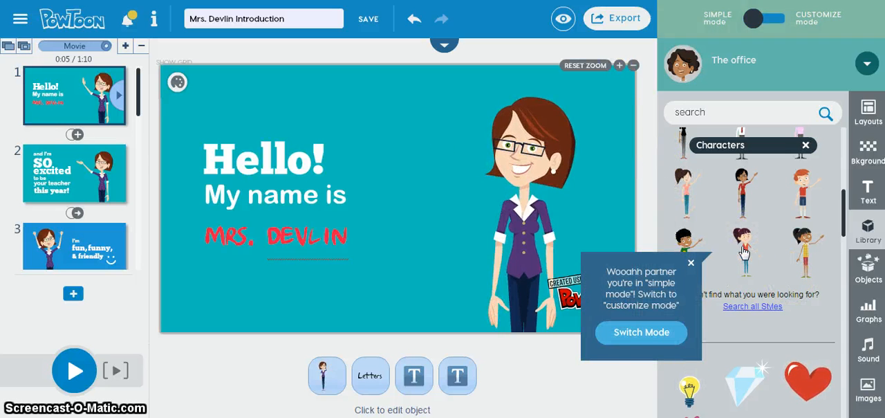
{"action": "left_click", "coordinate": [611, 375]}
{"action": "left_click", "coordinate": [497, 163]}
{"action": "left_click", "coordinate": [367, 108]}
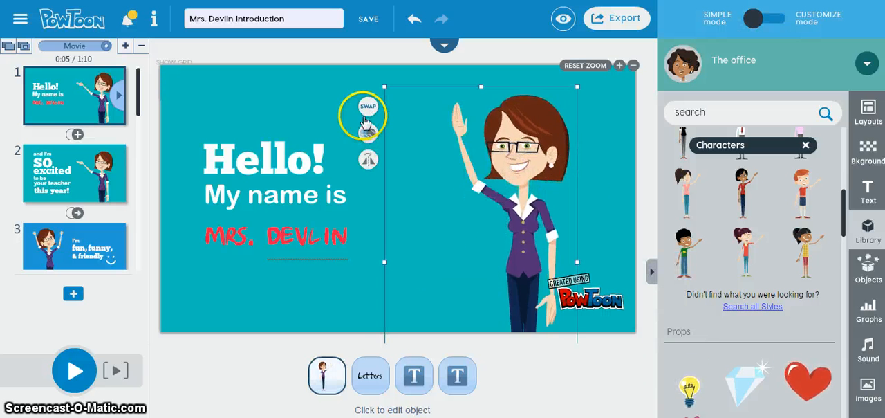
{"action": "left_click", "coordinate": [367, 108]}
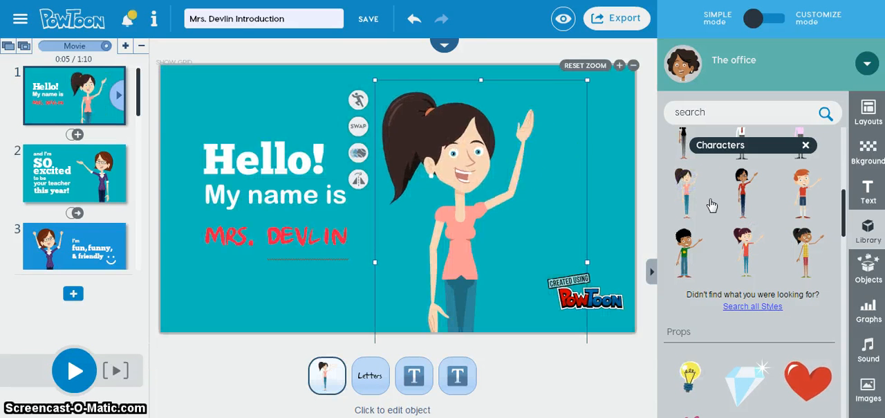
{"action": "left_click_drag", "start_coordinate": [449, 153], "coordinate": [498, 139]}
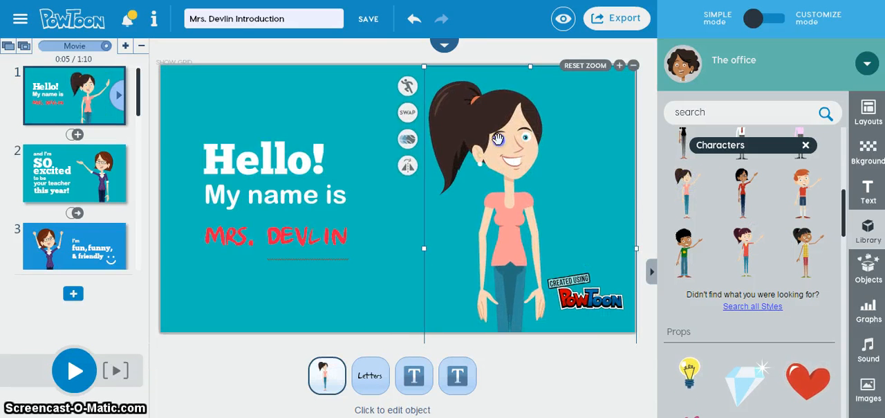
{"action": "left_click", "coordinate": [546, 363]}
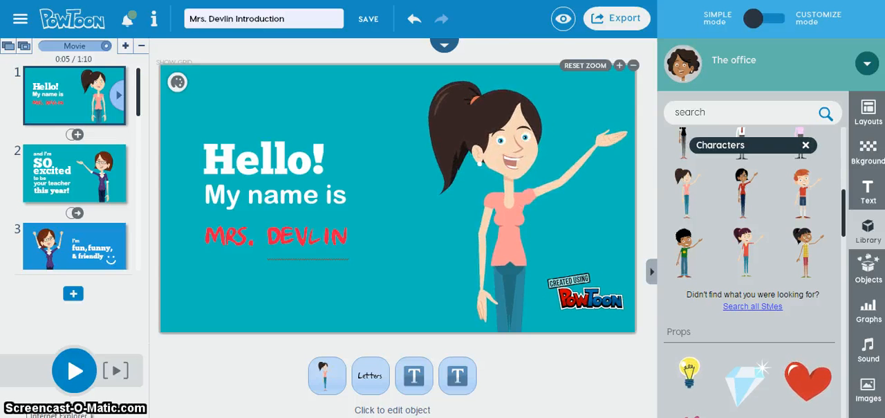
- Play the movie from the first slide and pause it on the second slide
{"action": "left_click", "coordinate": [75, 380]}
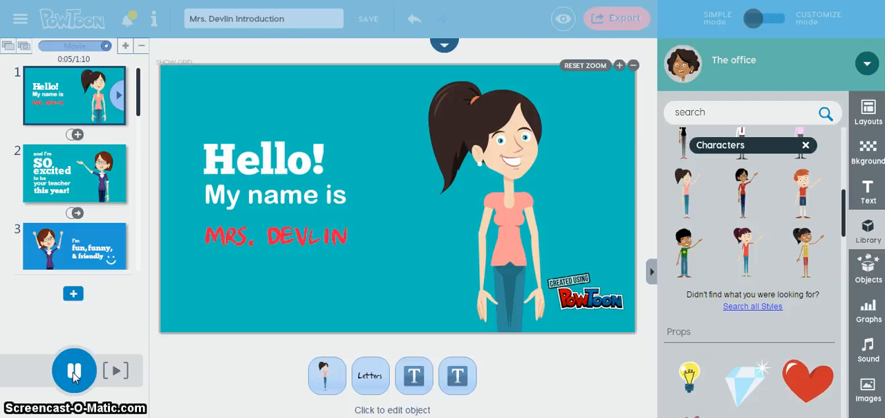
{"action": "left_click", "coordinate": [75, 374]}
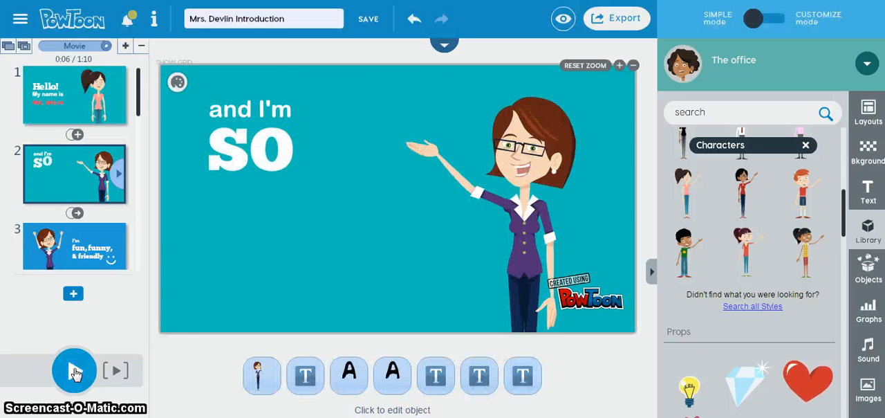
{"action": "left_click", "coordinate": [173, 368]}
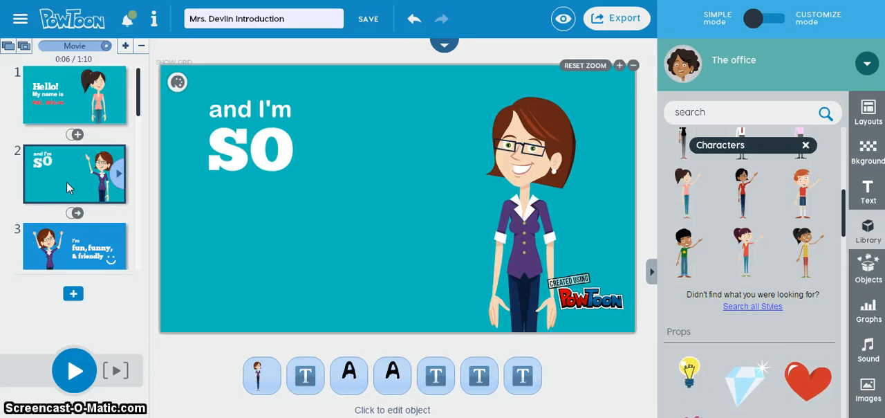
- Examine the second slide's character and text objects one by one through to the final line
{"action": "left_click", "coordinate": [86, 165]}
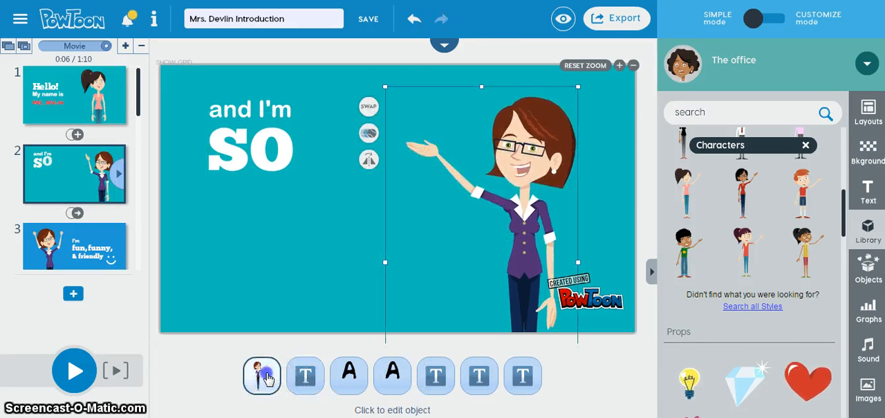
{"action": "left_click", "coordinate": [305, 376]}
{"action": "left_click", "coordinate": [348, 377]}
{"action": "left_click", "coordinate": [391, 375]}
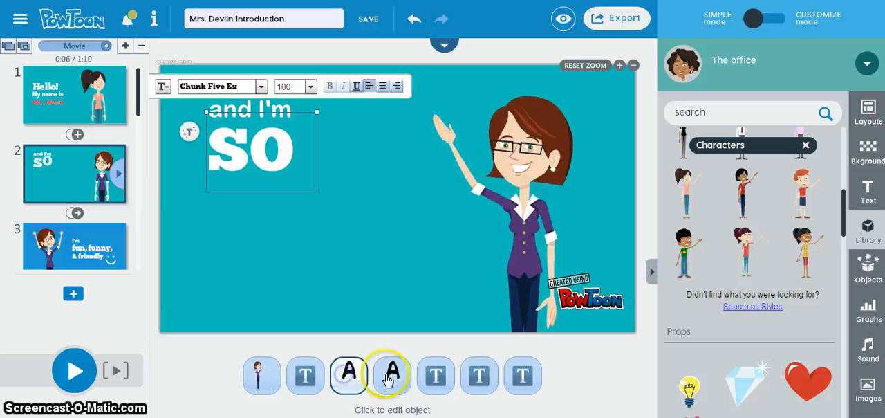
{"action": "left_click", "coordinate": [430, 380]}
{"action": "left_click", "coordinate": [484, 379]}
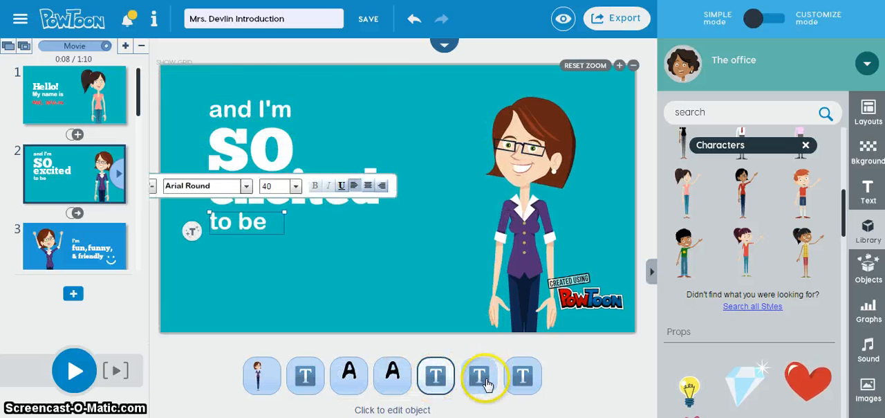
{"action": "left_click", "coordinate": [510, 376]}
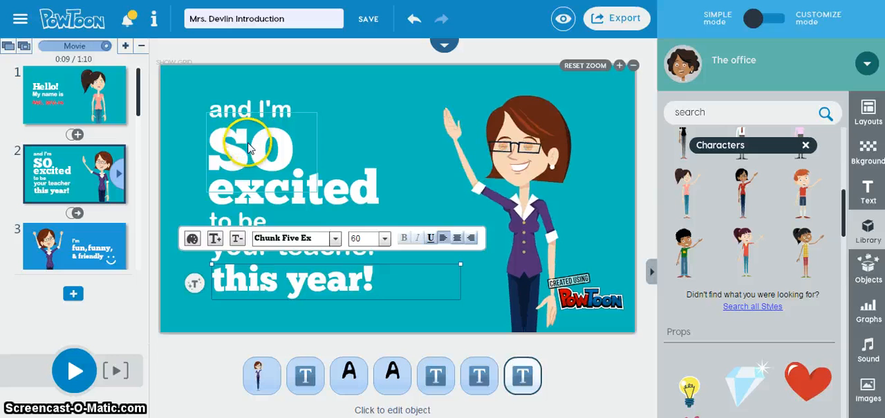
- Replace the "SO" text on the second slide with "A new", using the Letters bouncing effect
{"action": "left_click", "coordinate": [275, 112]}
{"action": "left_click", "coordinate": [287, 111]}
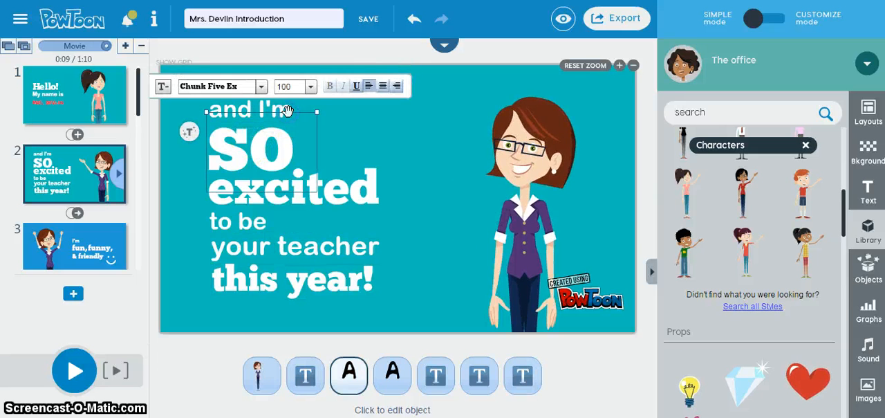
{"action": "left_click", "coordinate": [273, 108]}
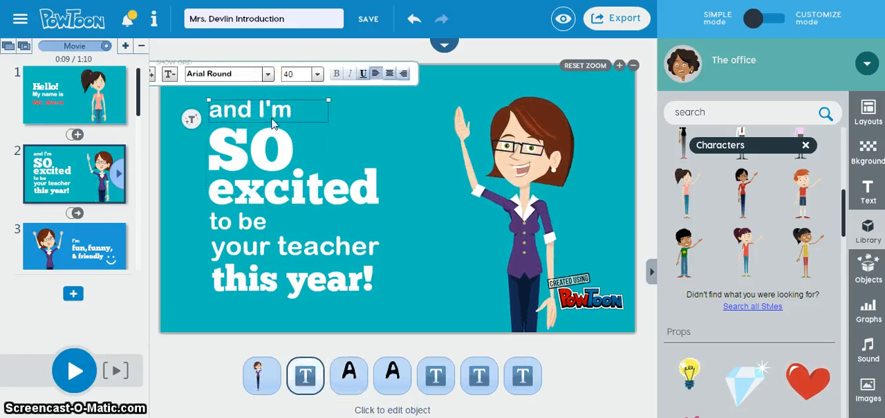
{"action": "left_click", "coordinate": [275, 107]}
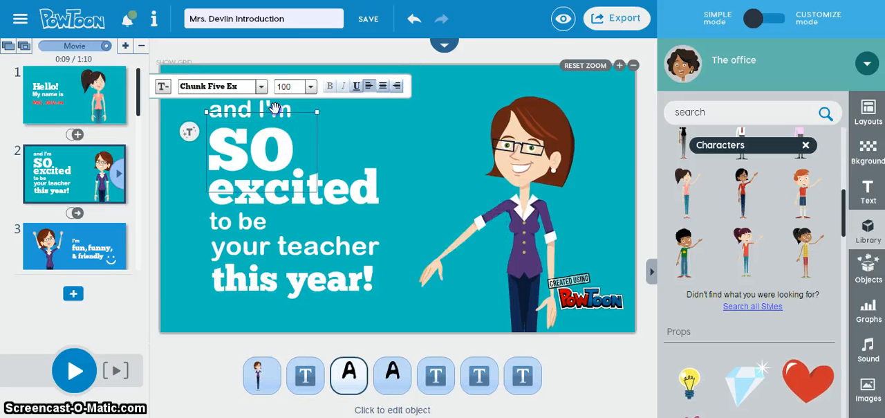
{"action": "double_click", "coordinate": [276, 109]}
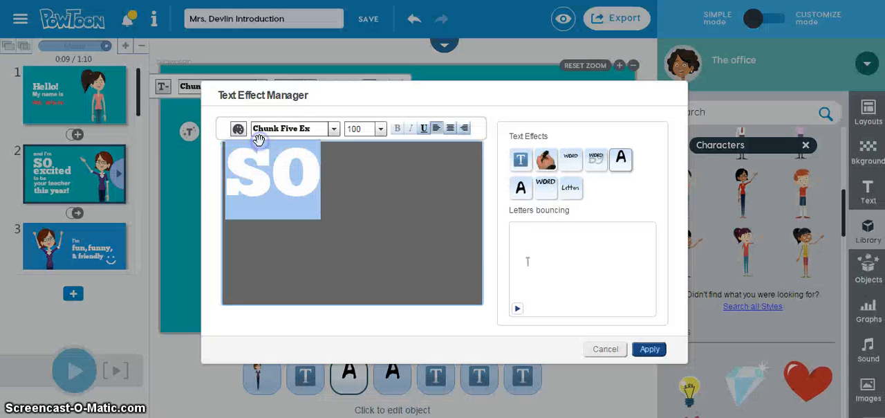
{"action": "type", "text": "A new"}
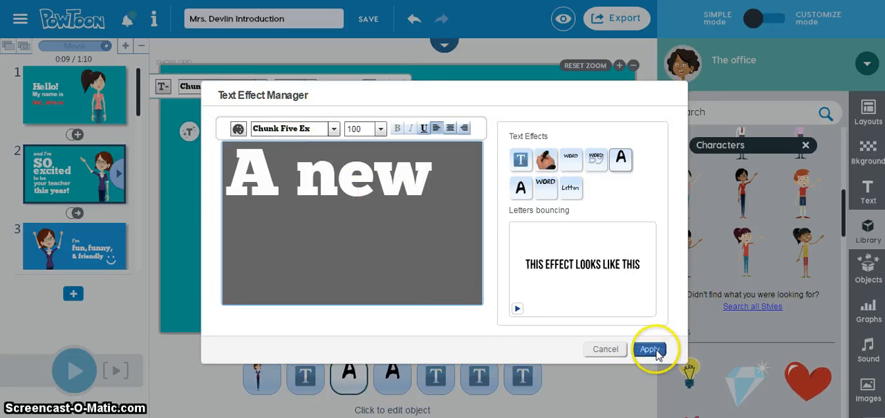
{"action": "left_click", "coordinate": [619, 166]}
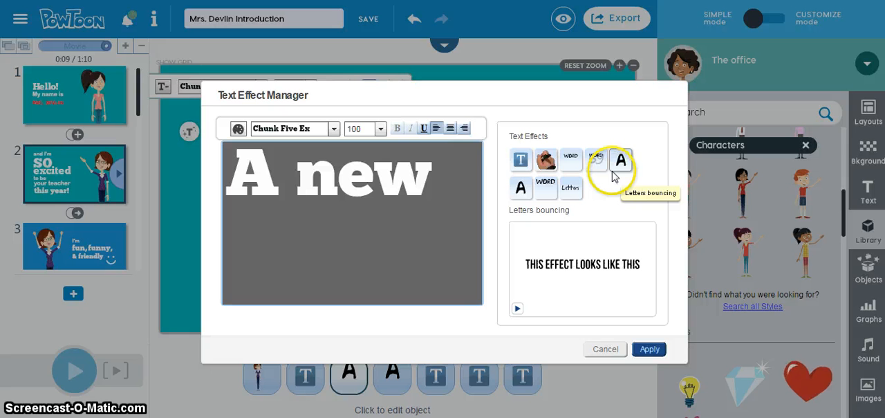
{"action": "left_click", "coordinate": [647, 359]}
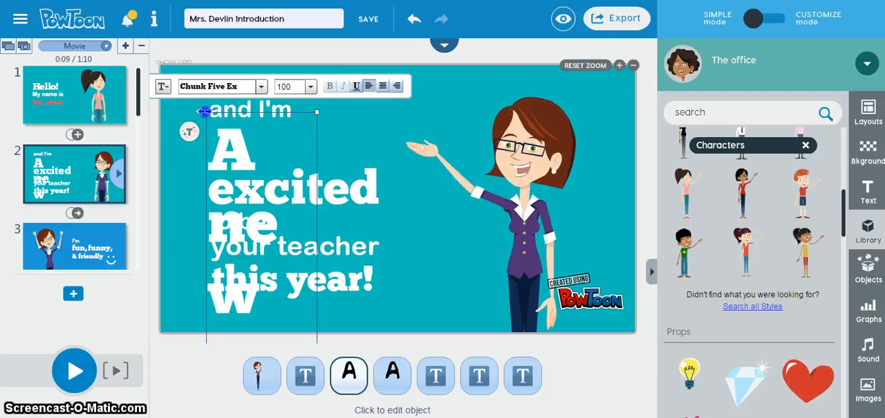
- Widen the "A new" text box, move it beneath "and I'm", and set its font size to 60
{"action": "left_click_drag", "start_coordinate": [204, 110], "coordinate": [163, 117]}
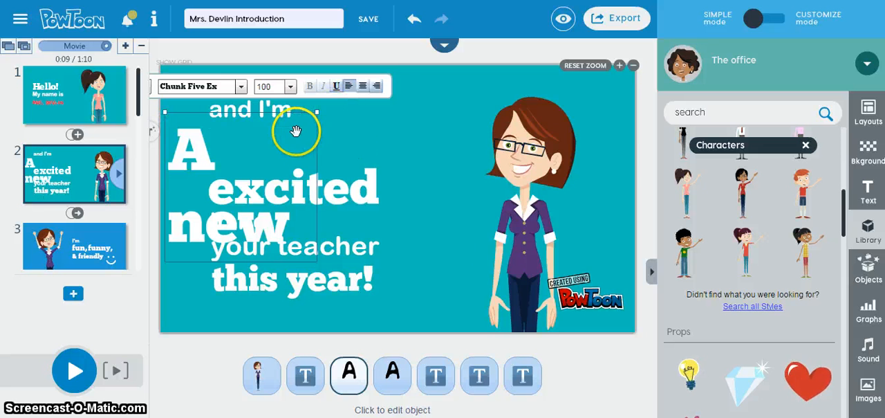
{"action": "left_click_drag", "start_coordinate": [295, 131], "coordinate": [336, 111]}
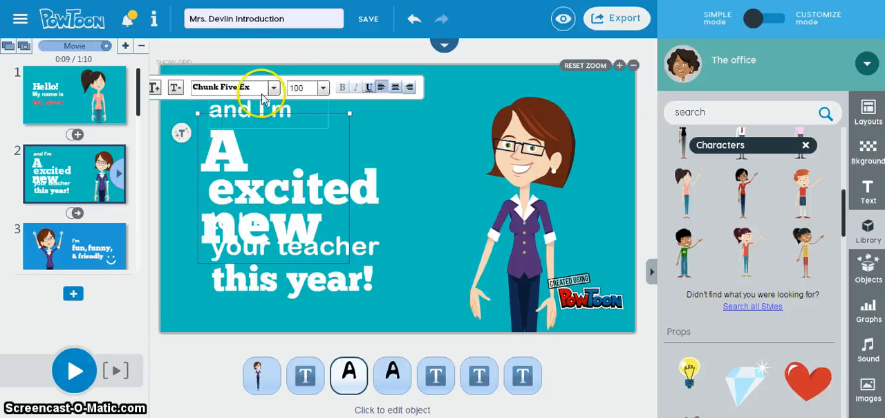
{"action": "left_click", "coordinate": [323, 87]}
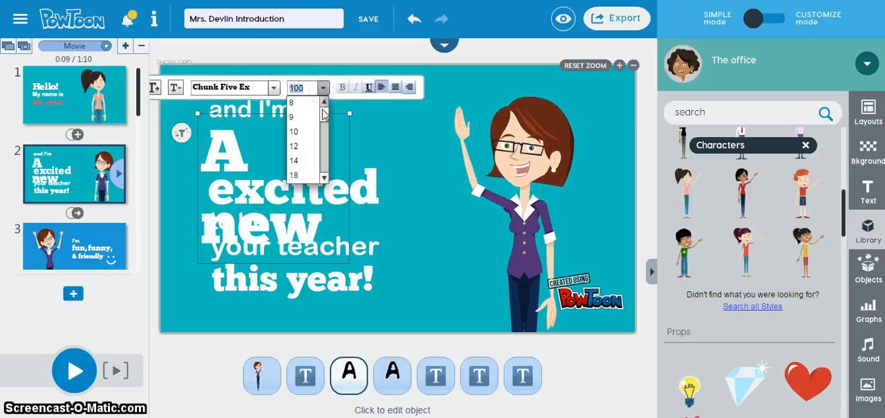
{"action": "left_click", "coordinate": [325, 178]}
{"action": "left_click", "coordinate": [324, 178]}
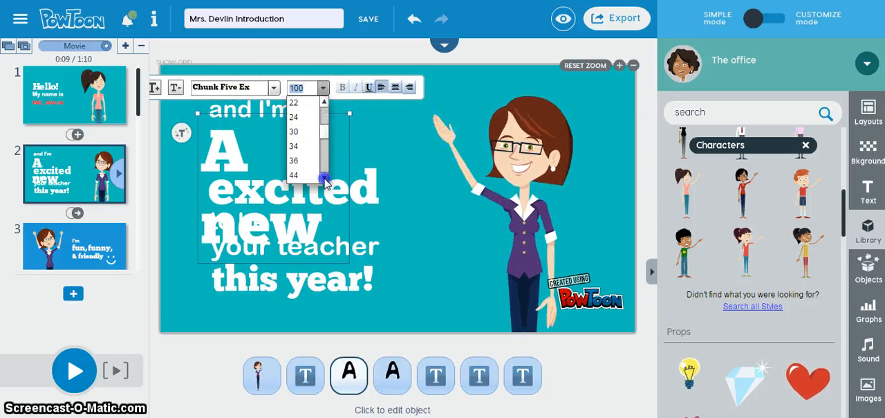
{"action": "left_click", "coordinate": [295, 147]}
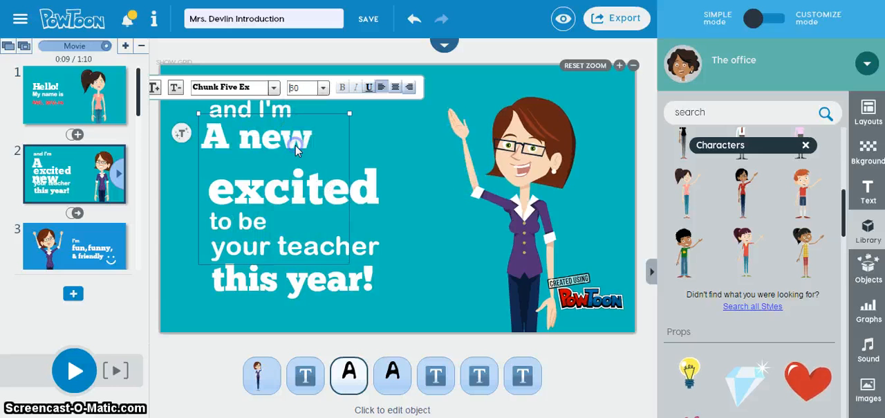
- Replace "excited" with "student" and "to be" with "at" on the second slide
{"action": "double_click", "coordinate": [312, 189]}
{"action": "type", "text": "student"}
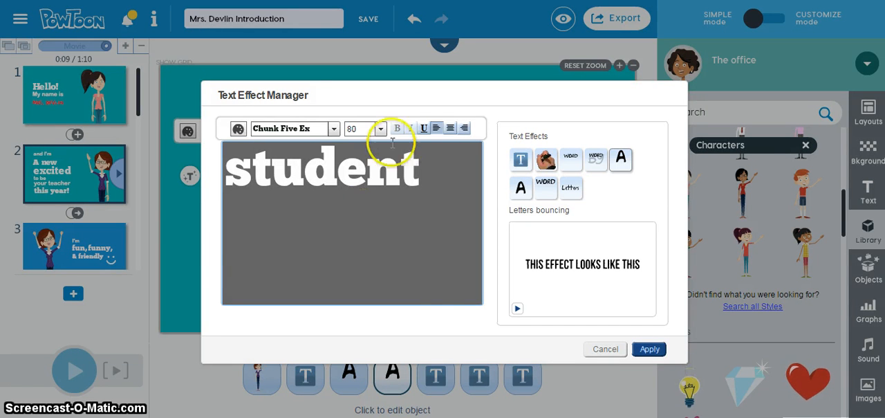
{"action": "left_click", "coordinate": [649, 350]}
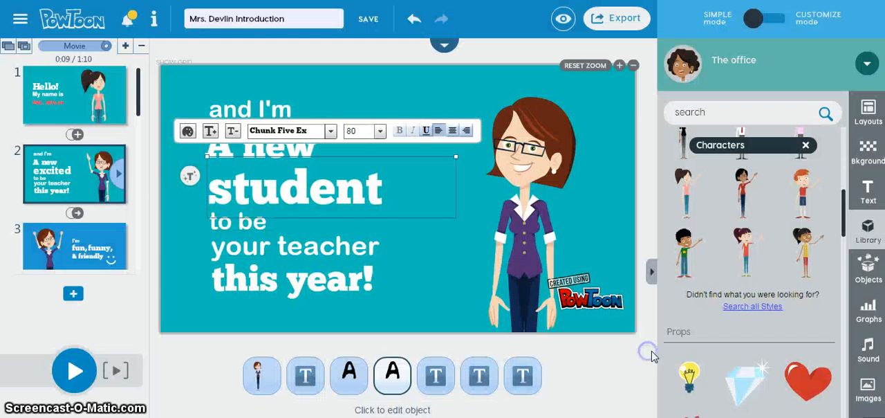
{"action": "left_click", "coordinate": [216, 233]}
{"action": "double_click", "coordinate": [216, 225]}
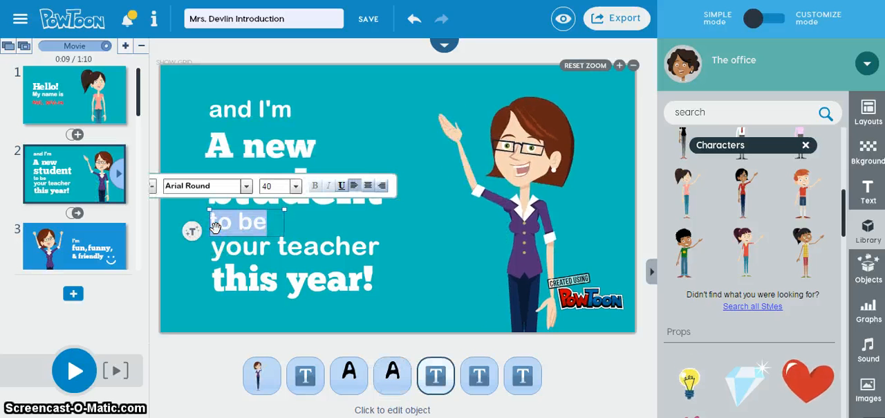
{"action": "type", "text": "at"}
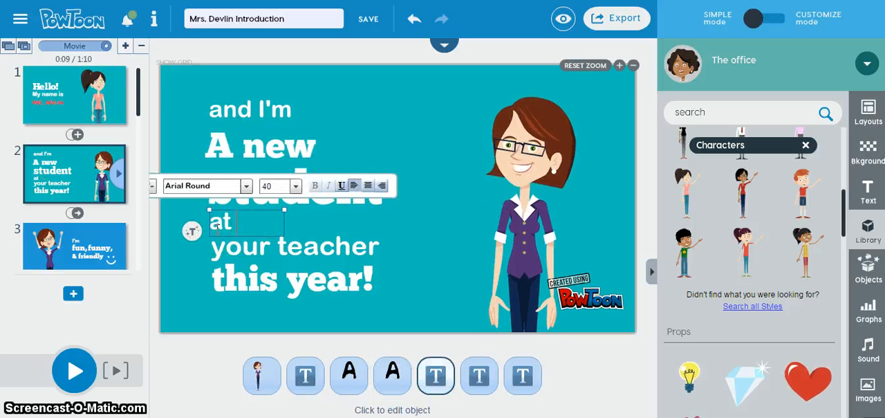
- Replace the "your teacher" text on the second slide with "PA DISTANCE" and leave the text box
{"action": "left_click", "coordinate": [265, 249]}
{"action": "double_click", "coordinate": [263, 247]}
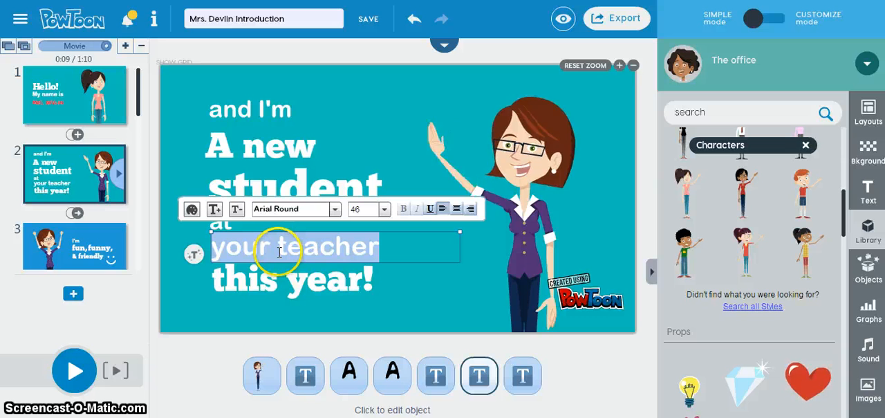
{"action": "type", "text": "PA DIST"}
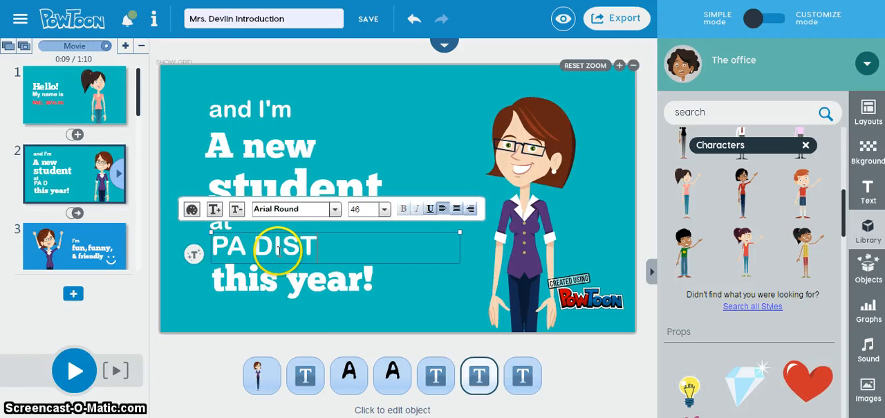
{"action": "type", "text": "ANCE"}
{"action": "left_click", "coordinate": [352, 328]}
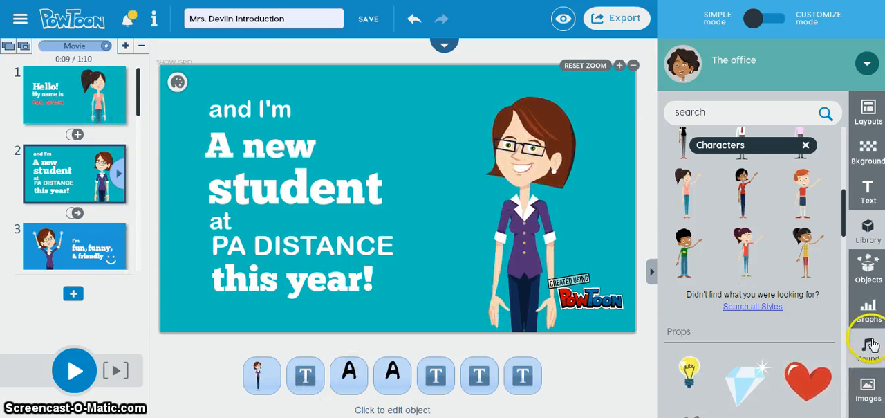
- Try the classroom, chalkboard and dark animated backgrounds on the second slide, and apply the solid orange background
{"action": "left_click", "coordinate": [869, 153]}
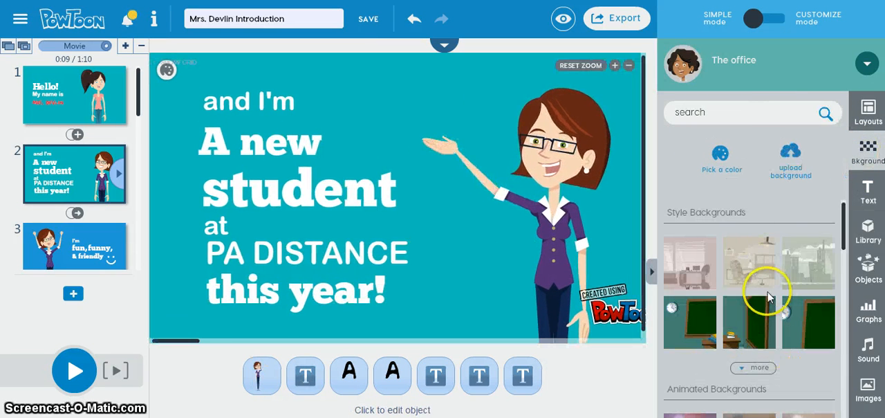
{"action": "left_click", "coordinate": [755, 325]}
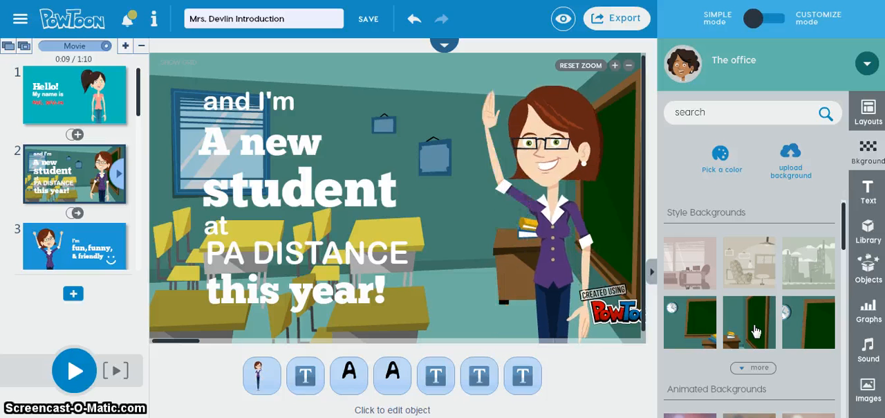
{"action": "left_click", "coordinate": [810, 319]}
{"action": "left_click_drag", "start_coordinate": [848, 207], "coordinate": [844, 264]}
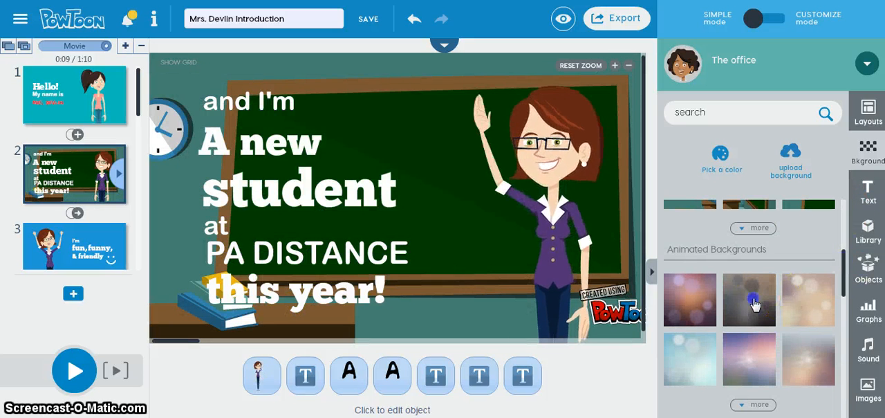
{"action": "left_click", "coordinate": [753, 311]}
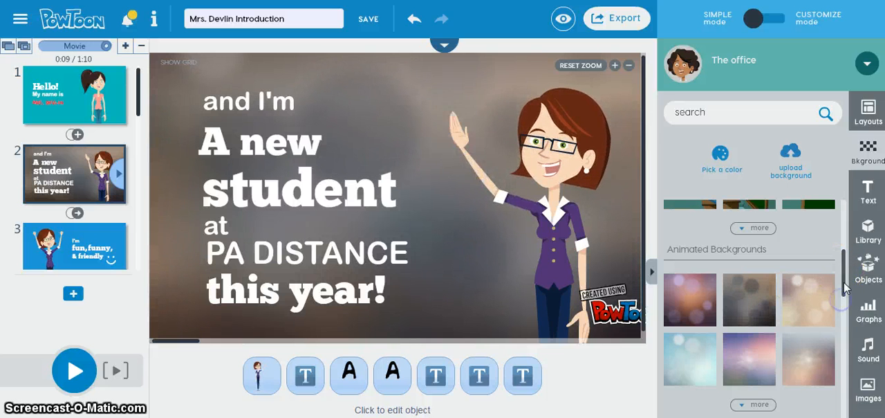
{"action": "left_click_drag", "start_coordinate": [843, 304], "coordinate": [843, 342]}
{"action": "left_click", "coordinate": [799, 329]}
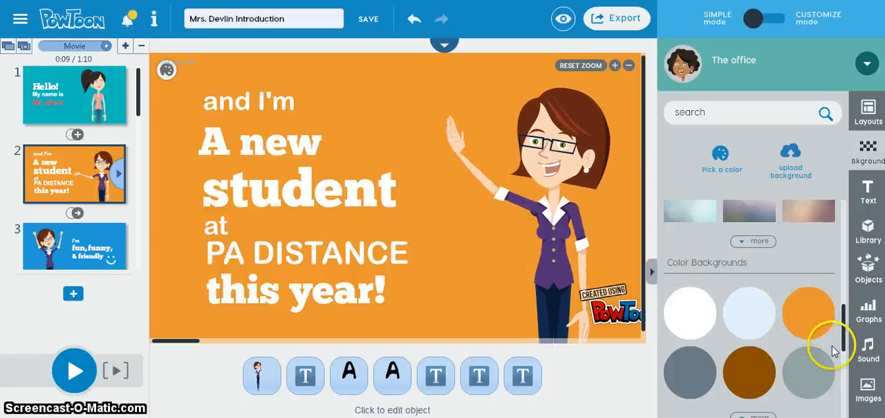
- Switch the editor to customize mode and add a body text box to the second slide
{"action": "left_click", "coordinate": [868, 188]}
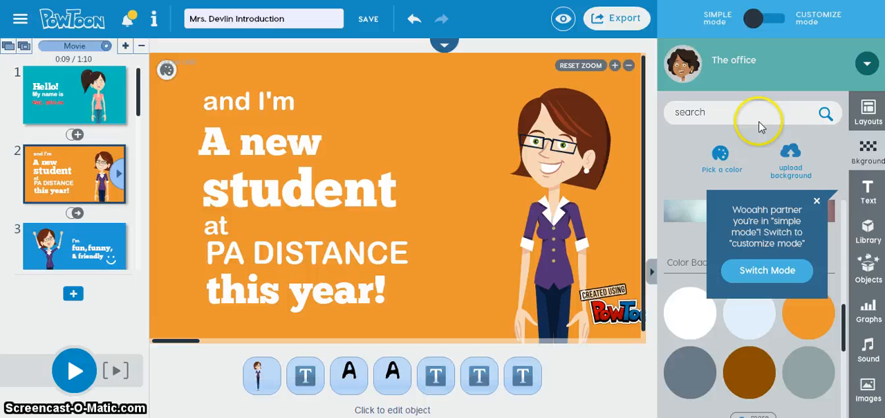
{"action": "left_click", "coordinate": [802, 24]}
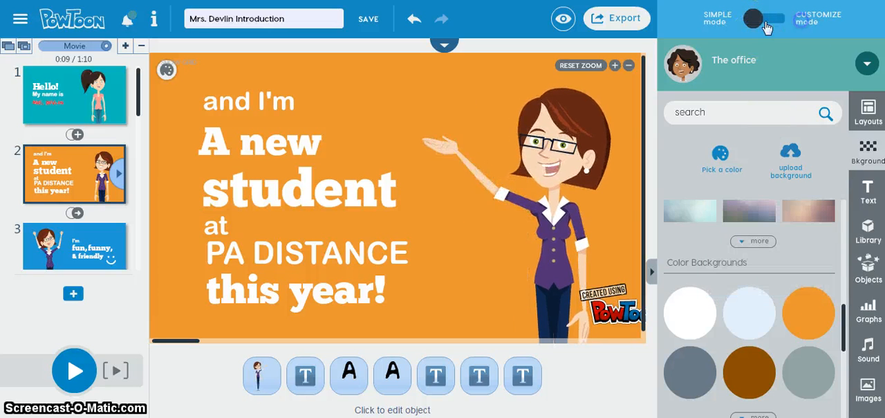
{"action": "left_click", "coordinate": [773, 20]}
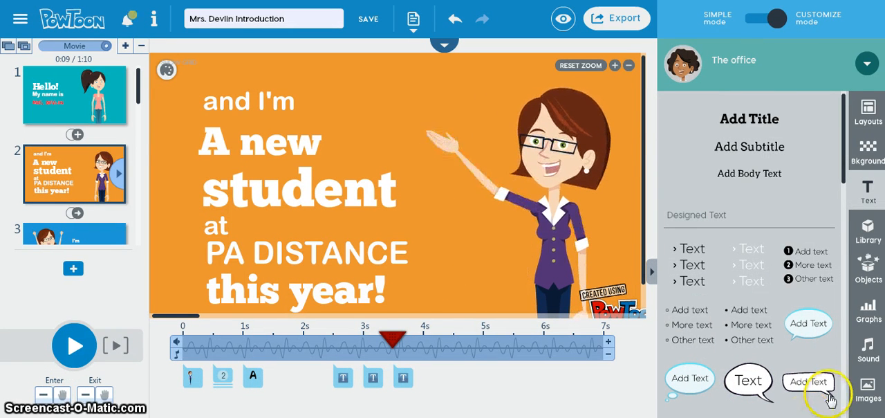
{"action": "left_click", "coordinate": [749, 175]}
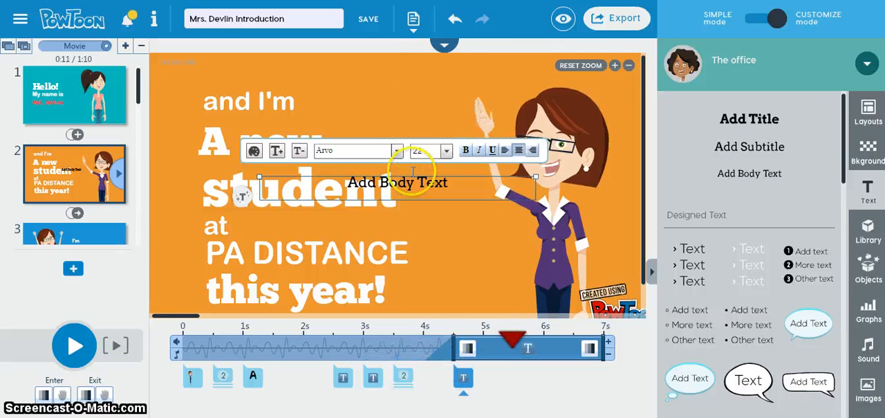
{"action": "double_click", "coordinate": [411, 183]}
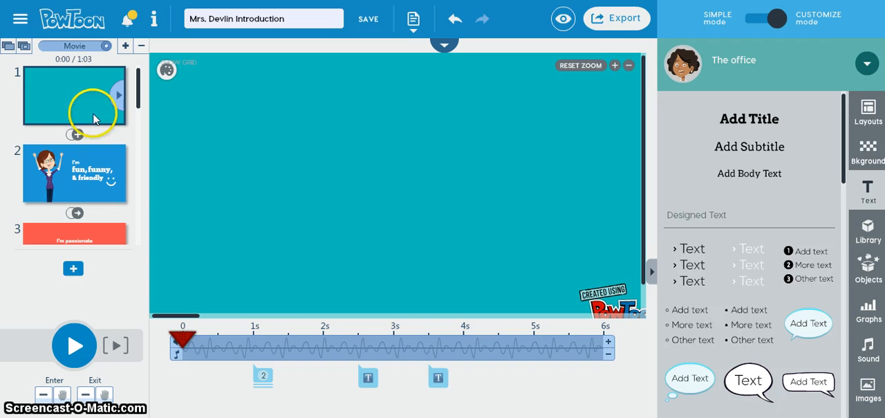
- Browse the objects, graphs and images libraries from the "fun, funny, & friendly" slide, and preview the movie
{"action": "left_click", "coordinate": [58, 182]}
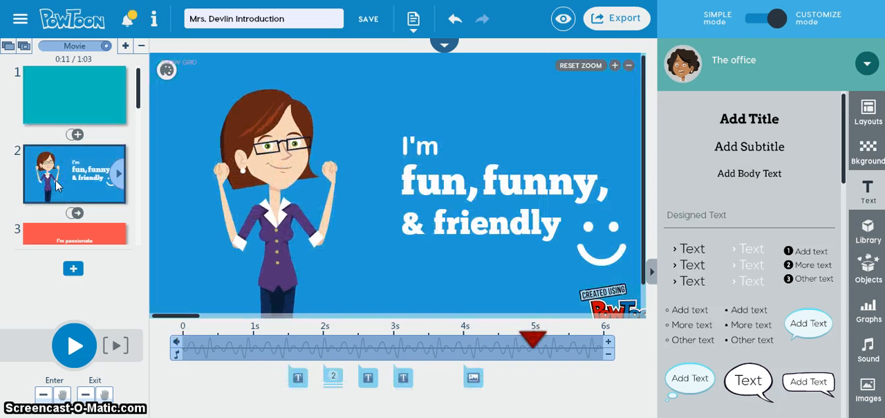
{"action": "mouse_move", "coordinate": [138, 95]}
{"action": "left_mouse_down"}
{"action": "mouse_move", "coordinate": [137, 240]}
{"action": "mouse_move", "coordinate": [138, 104]}
{"action": "left_mouse_up"}
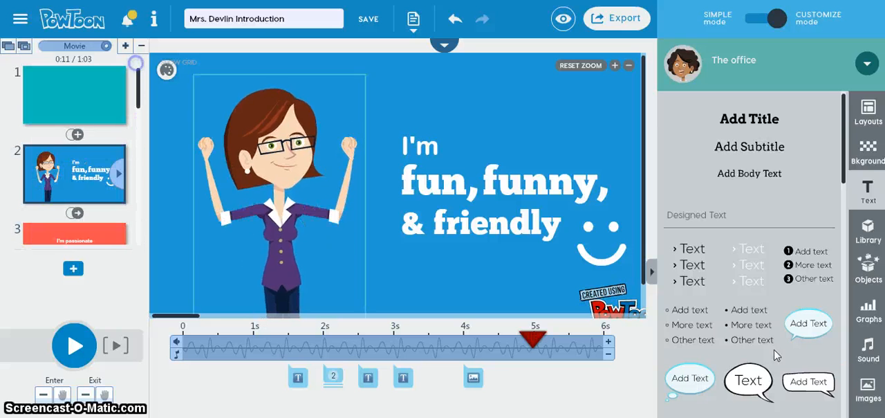
{"action": "left_click", "coordinate": [865, 270]}
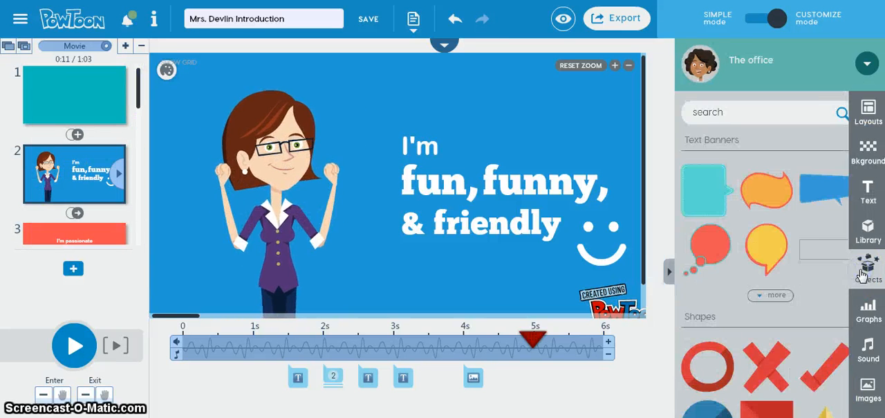
{"action": "left_click", "coordinate": [879, 316]}
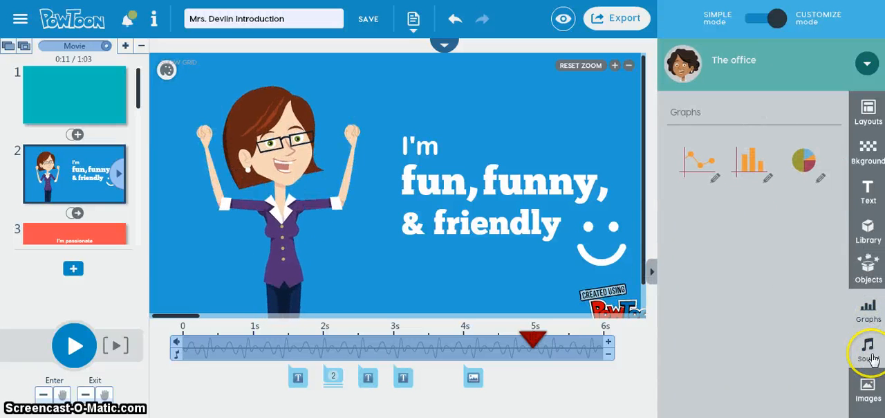
{"action": "left_click", "coordinate": [872, 391]}
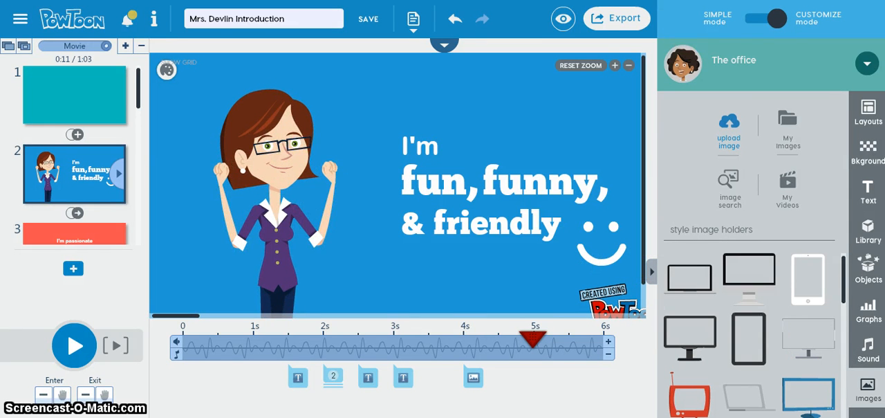
{"action": "left_click", "coordinate": [560, 27]}
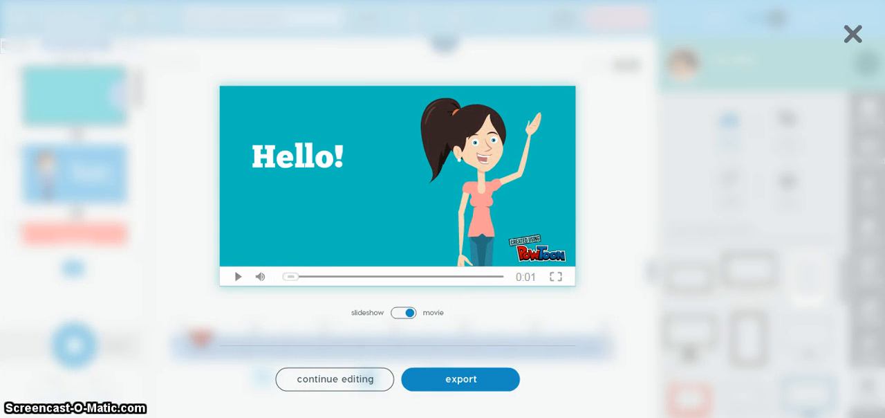
{"action": "left_click", "coordinate": [335, 378]}
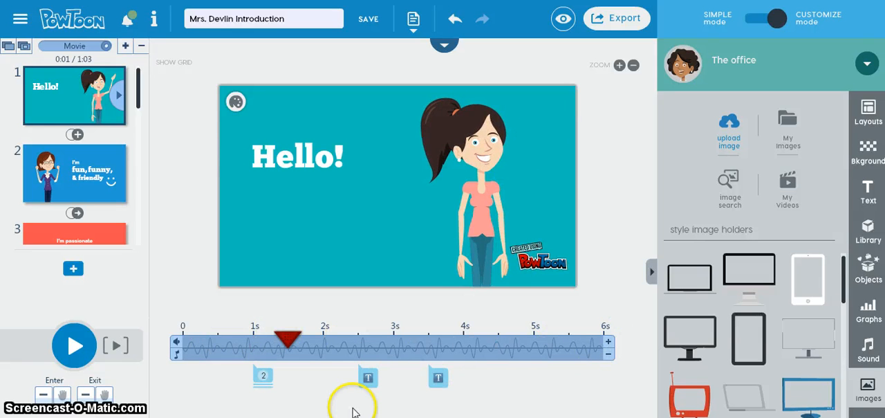
- Select the waving character within the grouped timeline items on the first slide and make it enter at about 0.5 s
{"action": "mouse_move", "coordinate": [268, 388]}
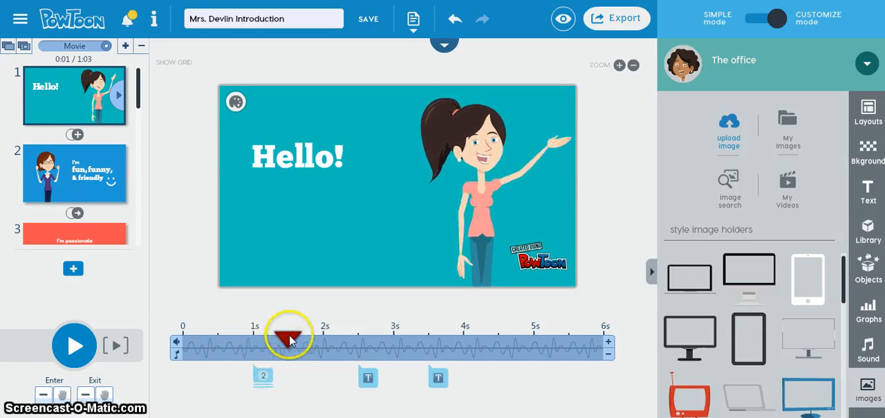
{"action": "left_click", "coordinate": [183, 343]}
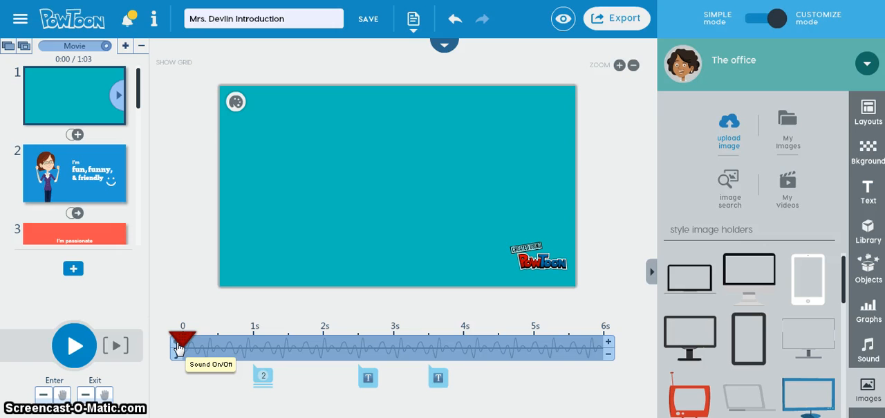
{"action": "left_click", "coordinate": [263, 378]}
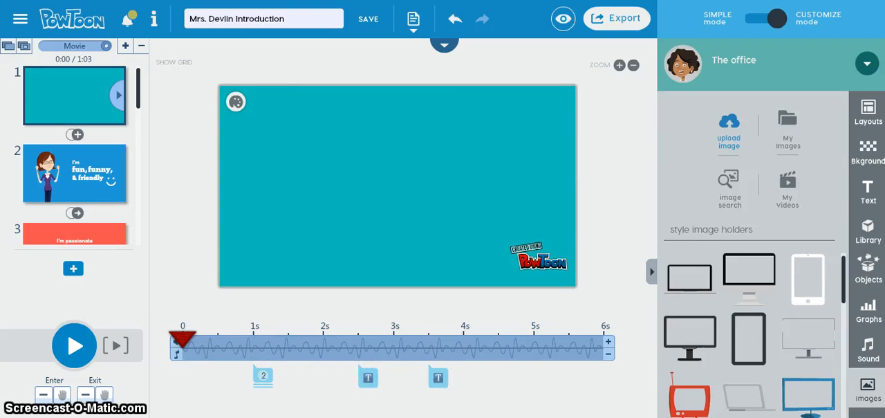
{"action": "left_click", "coordinate": [263, 376]}
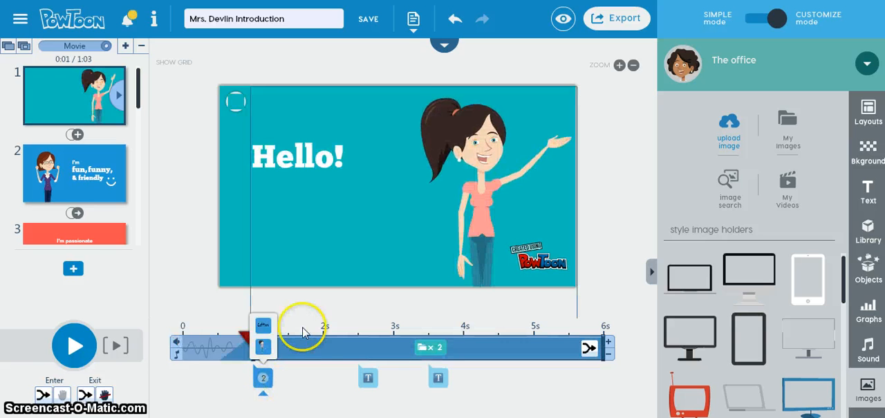
{"action": "left_click", "coordinate": [263, 376]}
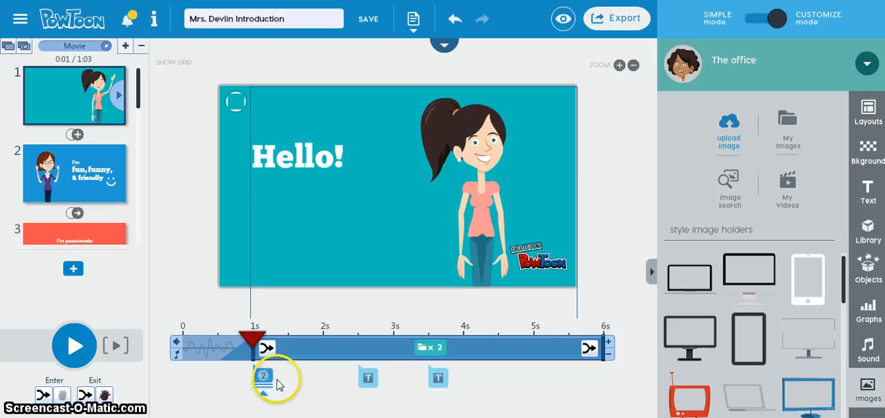
{"action": "left_click", "coordinate": [263, 377]}
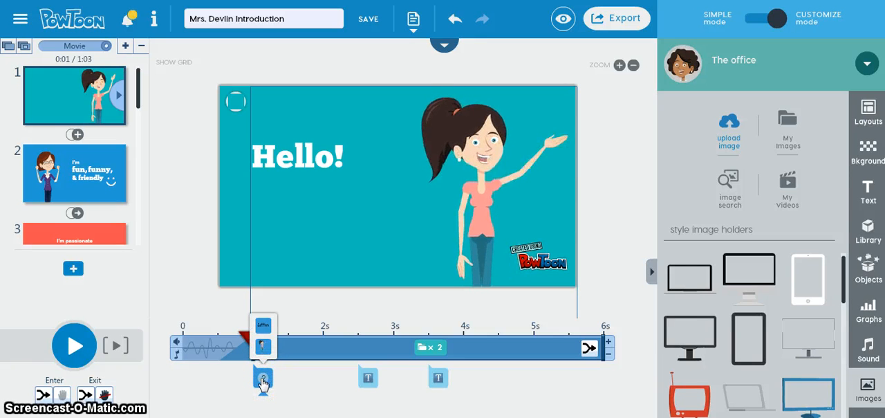
{"action": "left_click", "coordinate": [263, 347]}
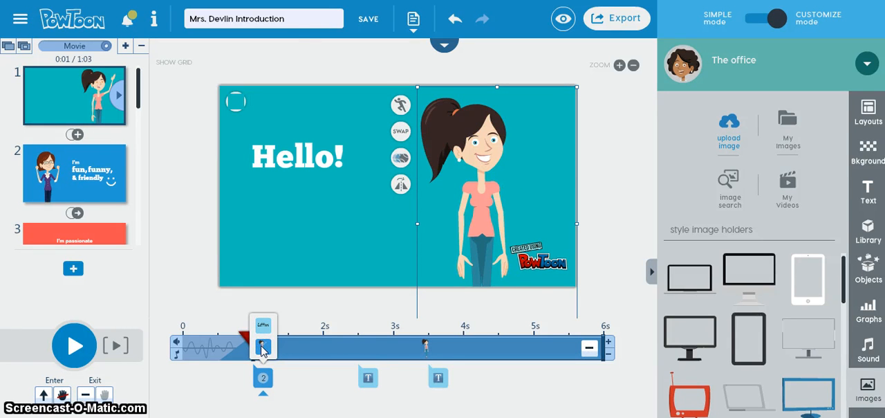
{"action": "left_click", "coordinate": [395, 396]}
{"action": "left_click", "coordinate": [413, 384]}
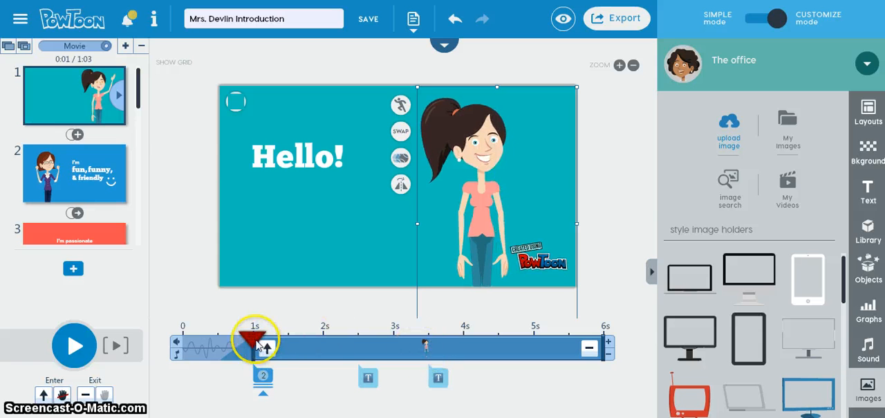
{"action": "mouse_move", "coordinate": [254, 356]}
{"action": "left_mouse_down"}
{"action": "mouse_move", "coordinate": [369, 354]}
{"action": "mouse_move", "coordinate": [219, 353]}
{"action": "left_mouse_up"}
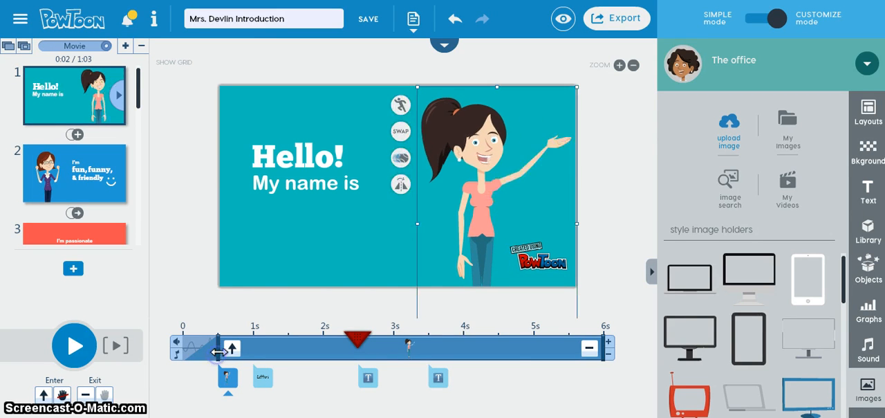
- Play the first slide from its beginning to check the character's entrance timing, and pause playback
{"action": "left_click_drag", "start_coordinate": [357, 337], "coordinate": [166, 346]}
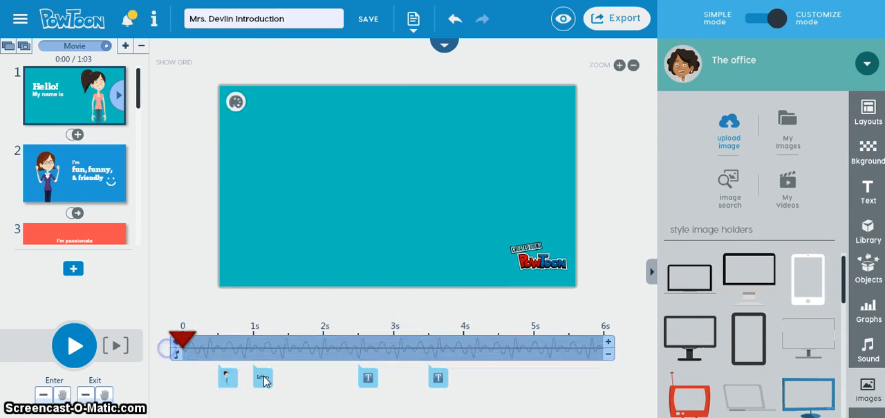
{"action": "left_click", "coordinate": [74, 345]}
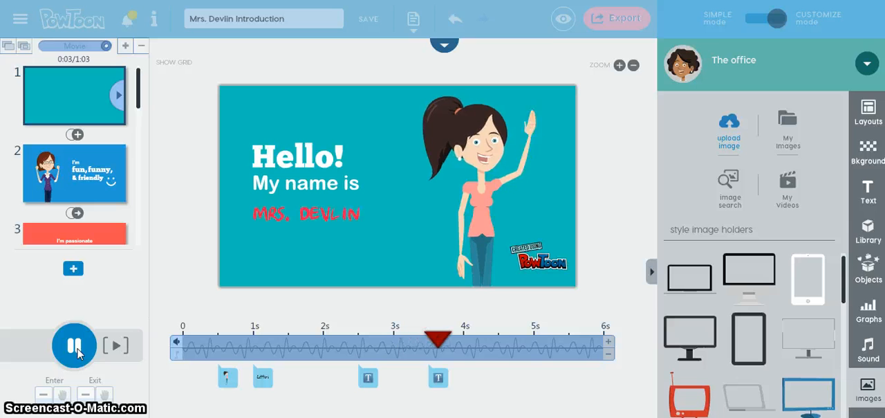
{"action": "left_click", "coordinate": [80, 354]}
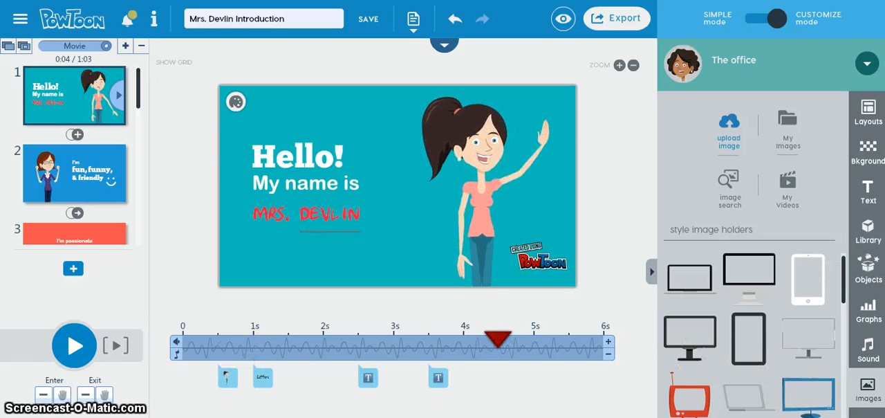
{"action": "mouse_move", "coordinate": [387, 417]}
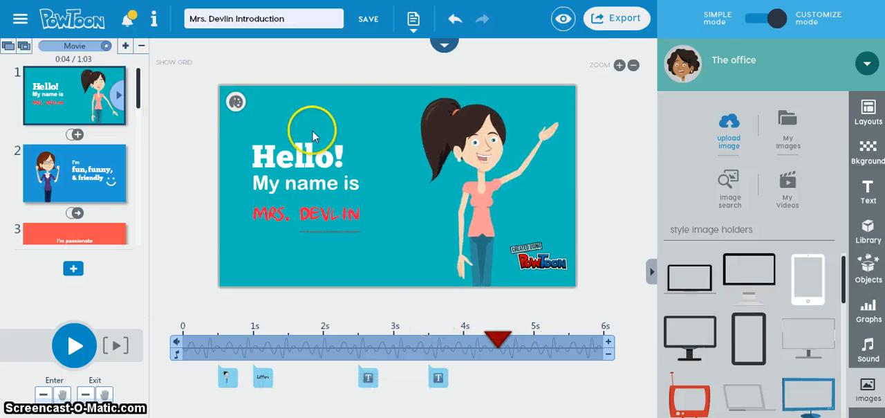
- Start exporting the movie to YouTube, set its privacy to Unlisted, and continue to the upload details
{"action": "left_click", "coordinate": [617, 24]}
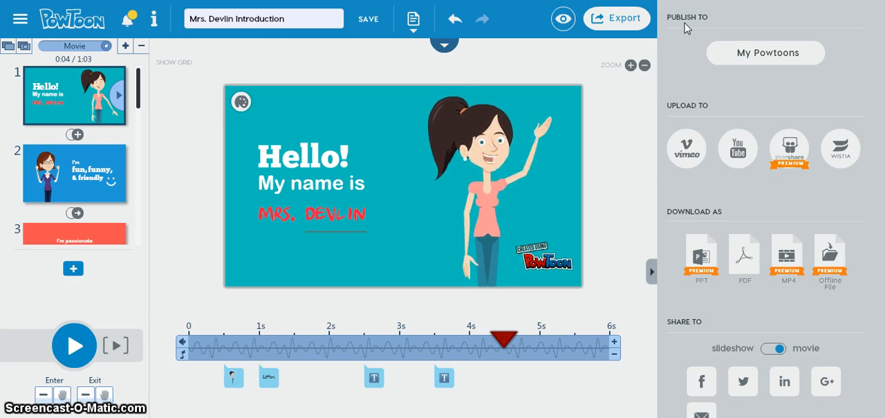
{"action": "left_click", "coordinate": [737, 154]}
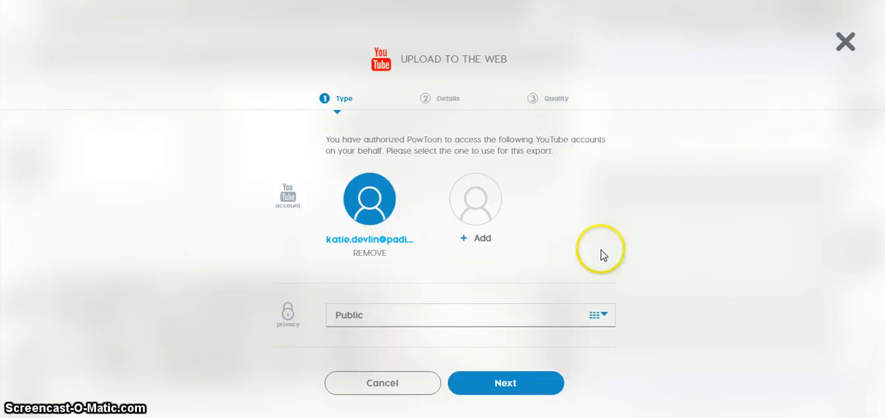
{"action": "left_click", "coordinate": [602, 317]}
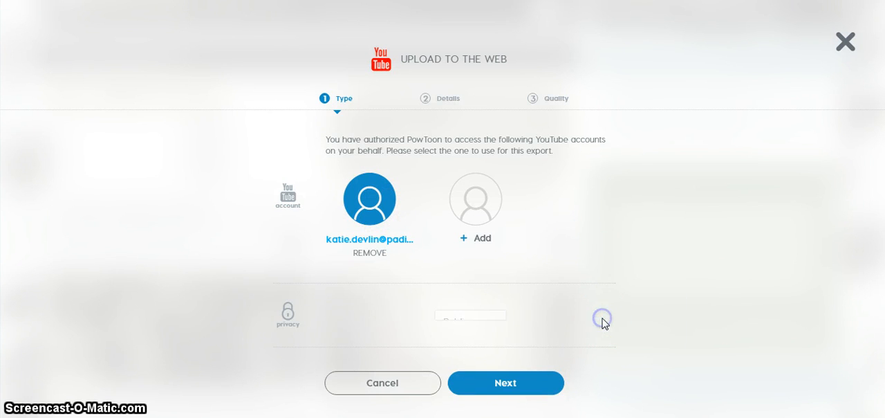
{"action": "left_click", "coordinate": [318, 322]}
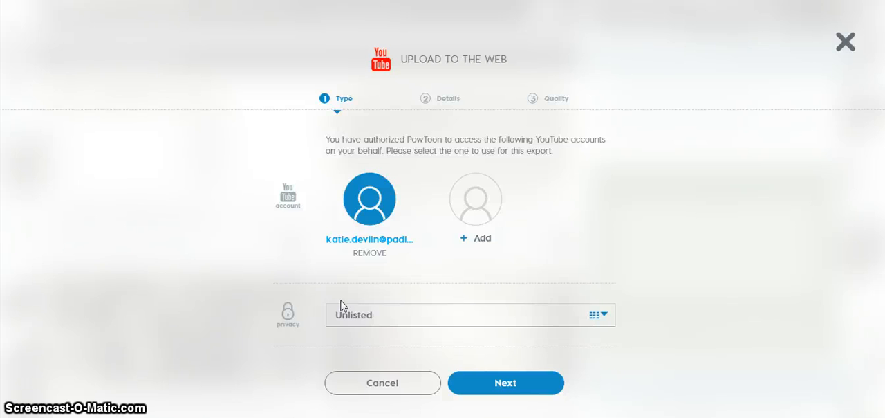
{"action": "left_click", "coordinate": [501, 384]}
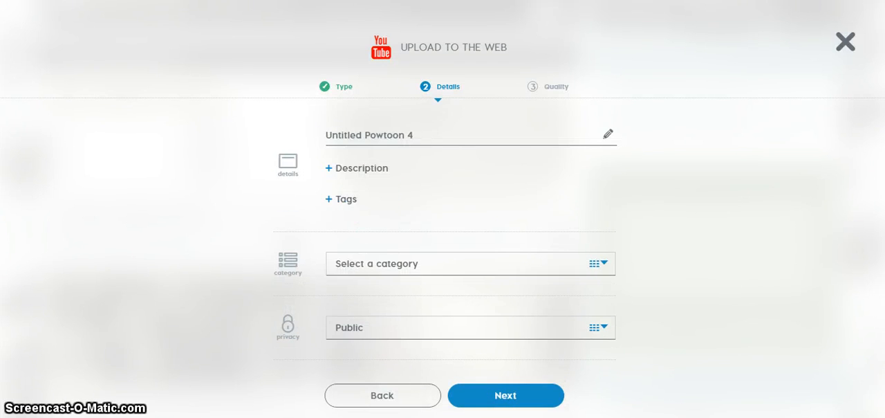
- Title the upload "United States History Intro" followed by the teacher's abbreviated name, and check the available privacy options
{"action": "left_click", "coordinate": [394, 135]}
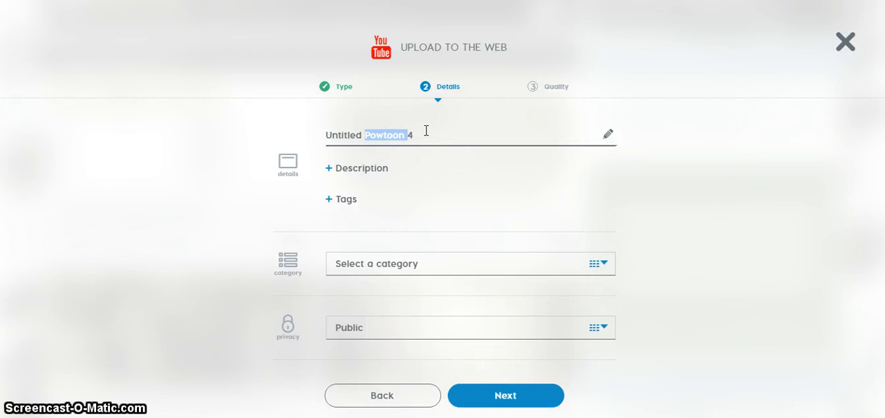
{"action": "type", "text": "Unite"}
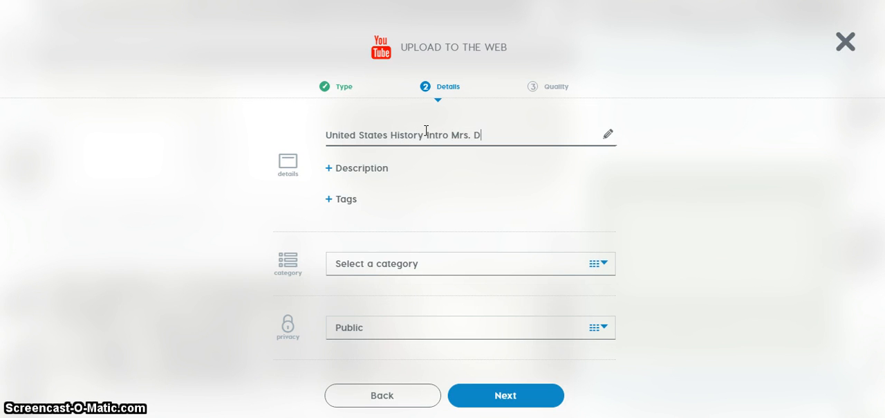
{"action": "left_click", "coordinate": [498, 336]}
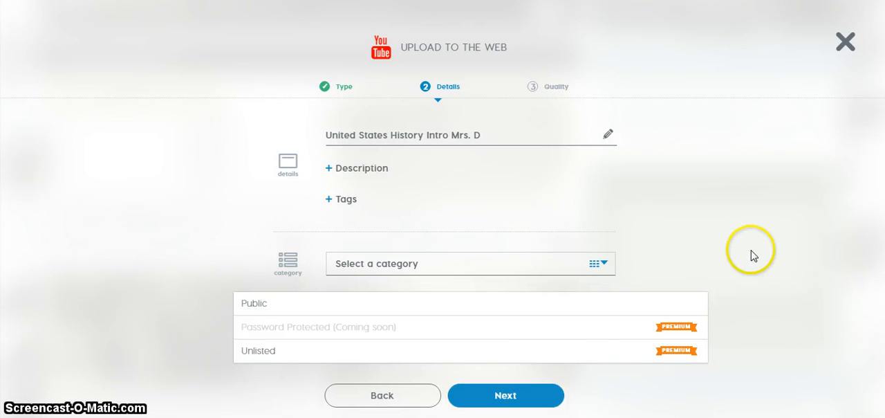
{"action": "left_click", "coordinate": [814, 263]}
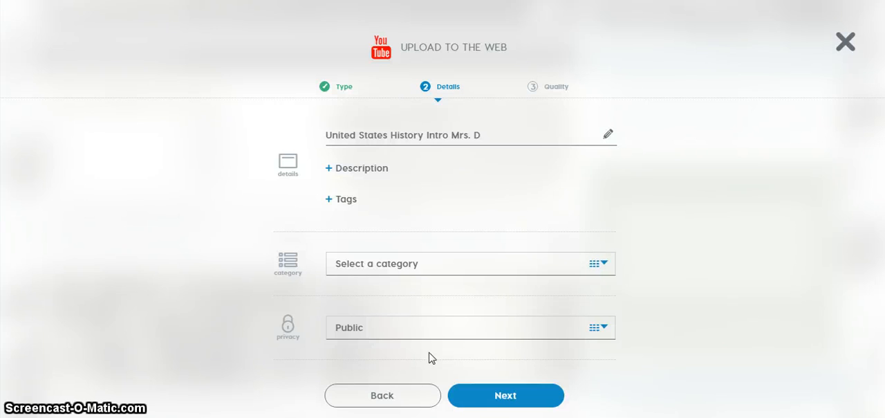
- Set the upload's category to Education and upload the PowToon to YouTube in Standard 480 quality
{"action": "left_click", "coordinate": [502, 392]}
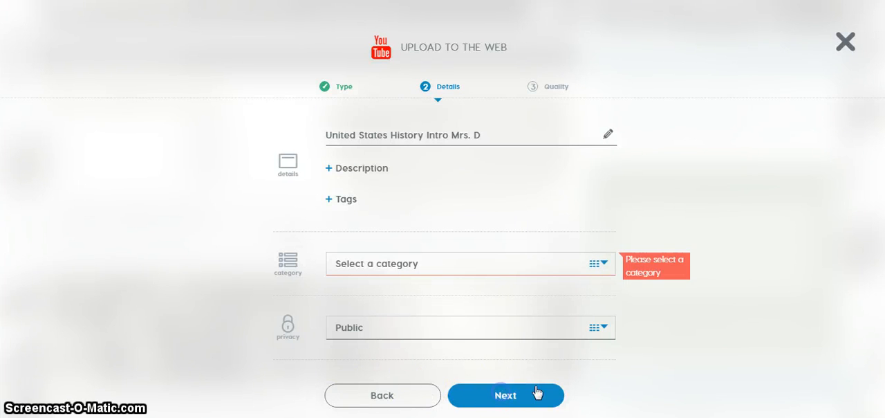
{"action": "left_click", "coordinate": [525, 270]}
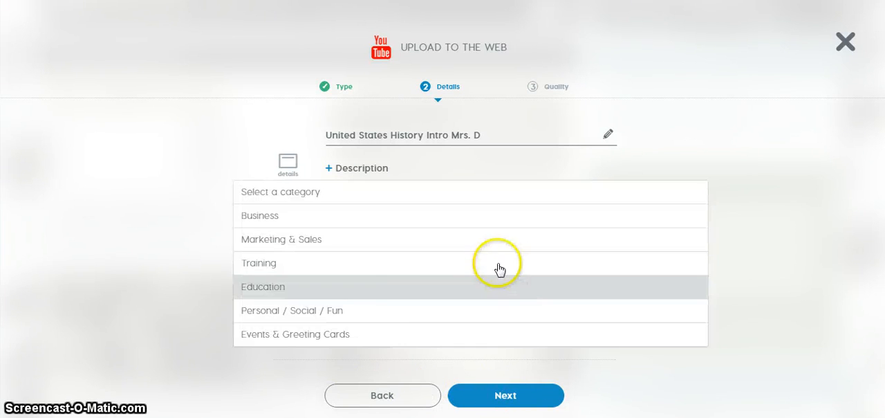
{"action": "left_click", "coordinate": [392, 290]}
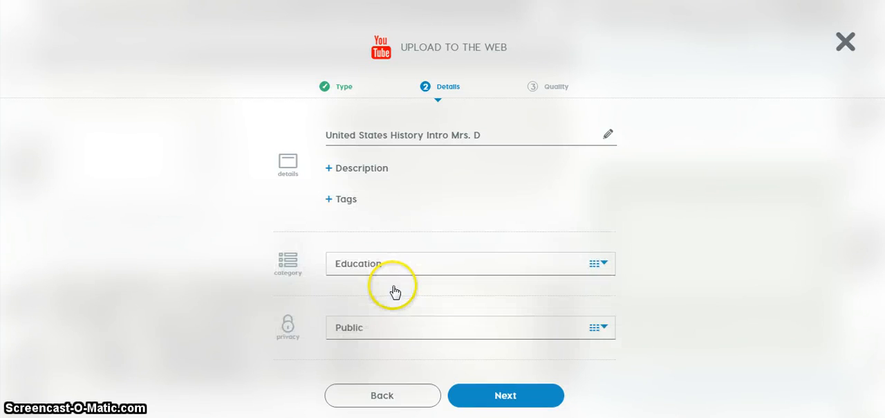
{"action": "left_click", "coordinate": [528, 399]}
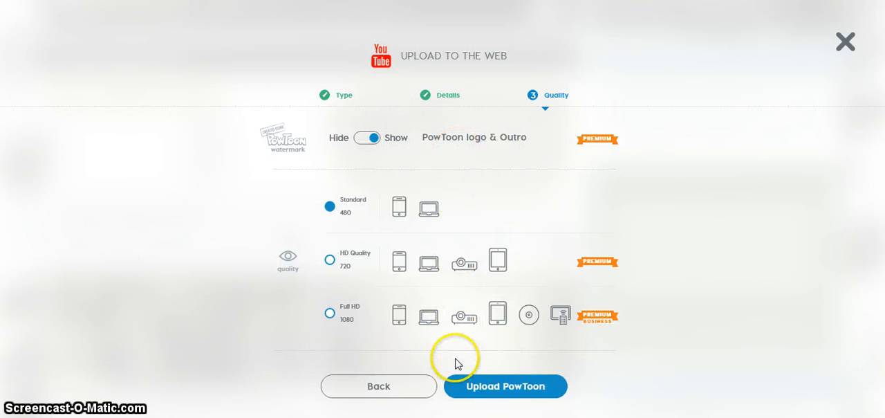
{"action": "left_click", "coordinate": [499, 392]}
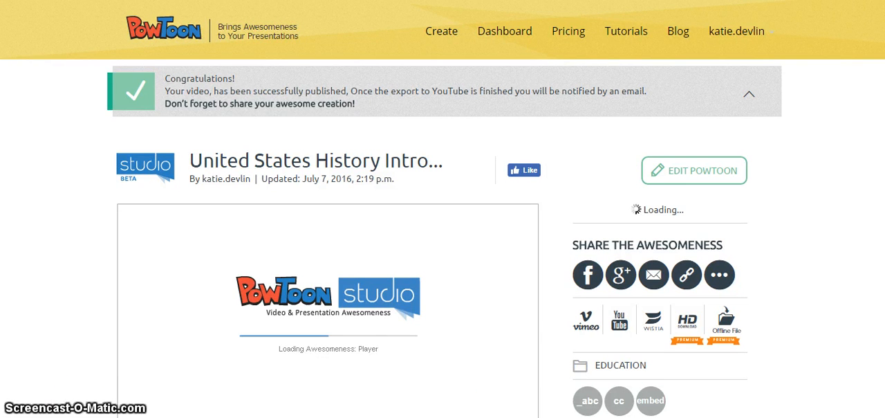
- Open the YouTube export from the published movie's page, and go to youtube.com instead
{"action": "scroll", "coordinate": [381, 304], "scroll_direction": "down", "scroll_amount": 1}
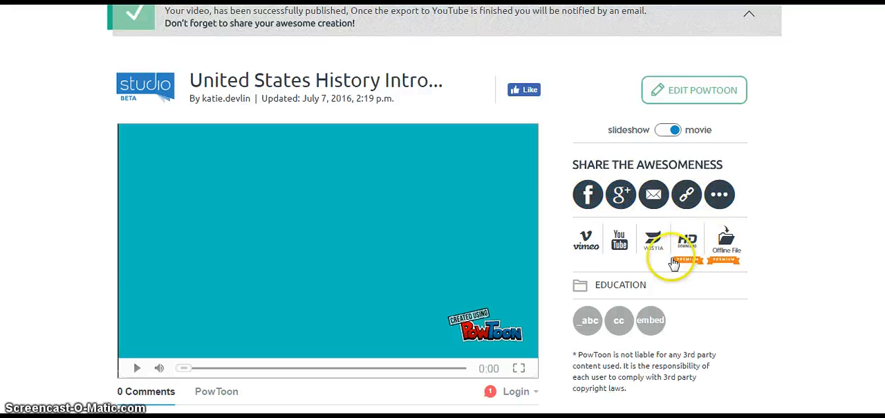
{"action": "left_click", "coordinate": [616, 248]}
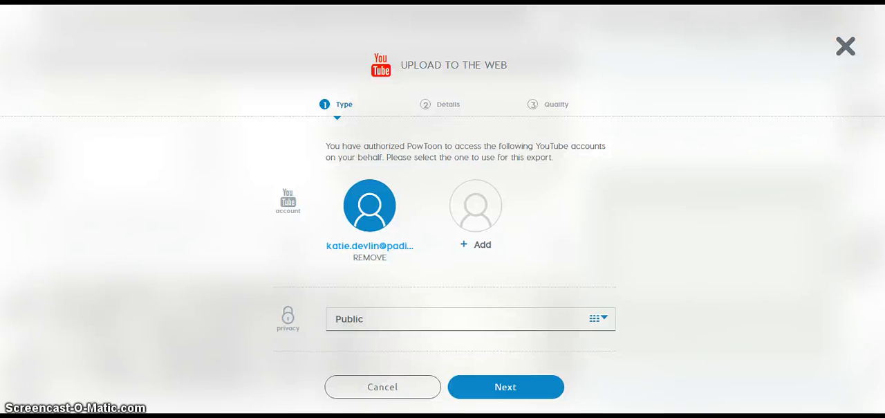
{"action": "key", "text": "ctrl+l"}
{"action": "type", "text": "youtube.co"}
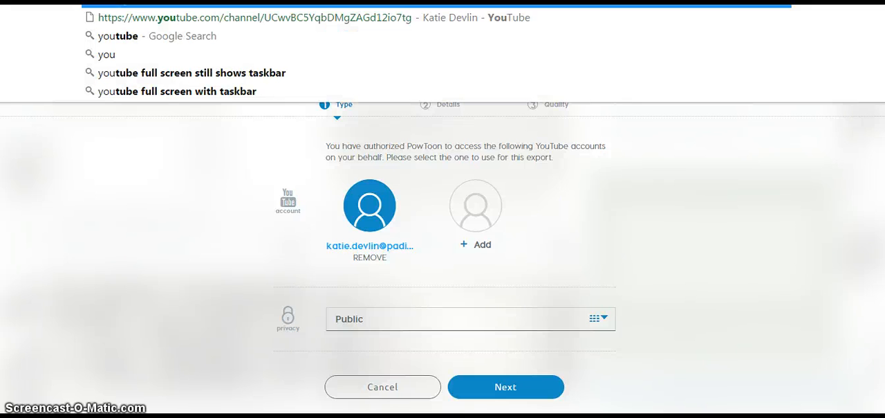
{"action": "type", "text": "m"}
{"action": "key", "text": "Return"}
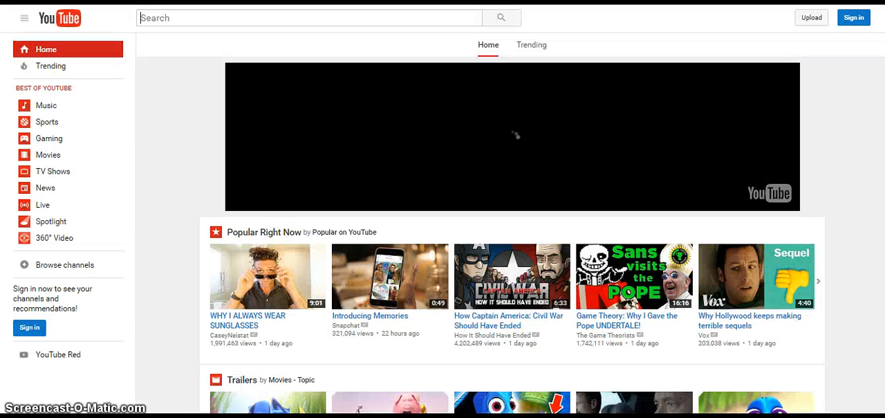
- Sign in to YouTube with the saved Google account by entering the account password
{"action": "left_click", "coordinate": [853, 17]}
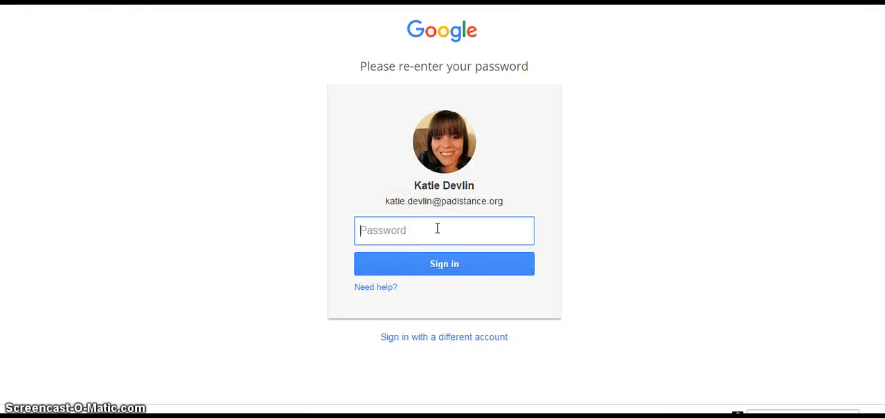
{"action": "type", "text": "••"}
{"action": "key", "text": "Return"}
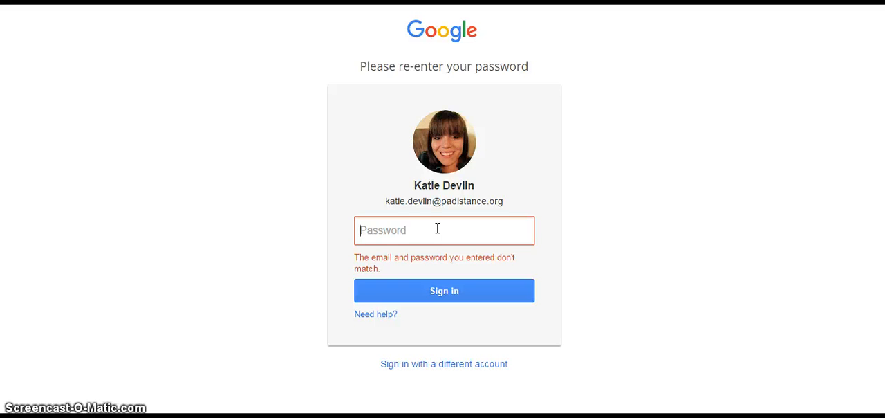
{"action": "type", "text": "••"}
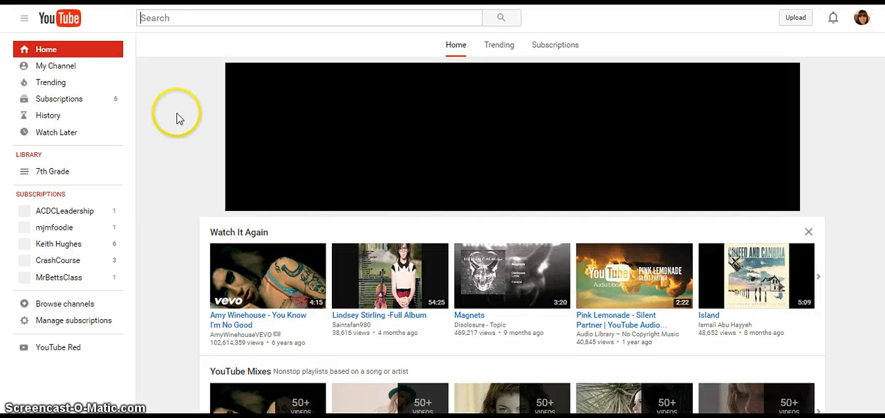
- Open the newly uploaded United States History Intro video from the channel's uploads, play its opening, and pause it
{"action": "left_click", "coordinate": [47, 67]}
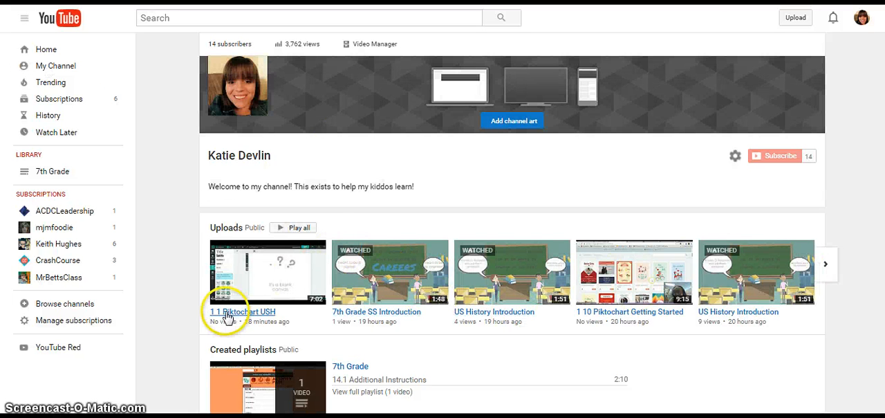
{"action": "left_click", "coordinate": [227, 231]}
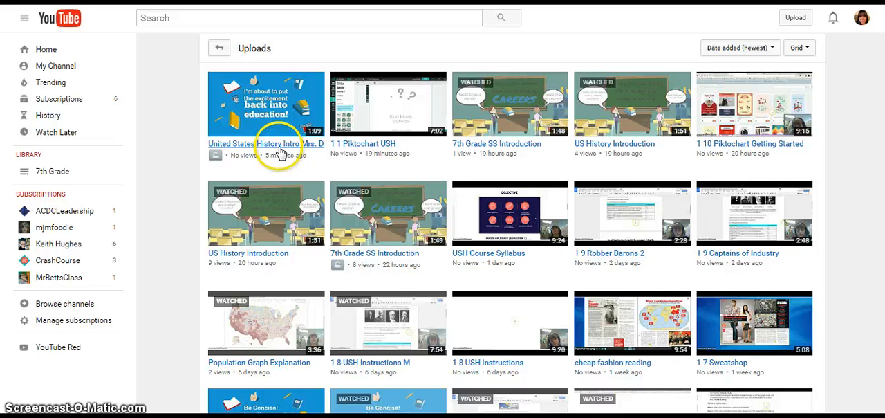
{"action": "left_click", "coordinate": [280, 145]}
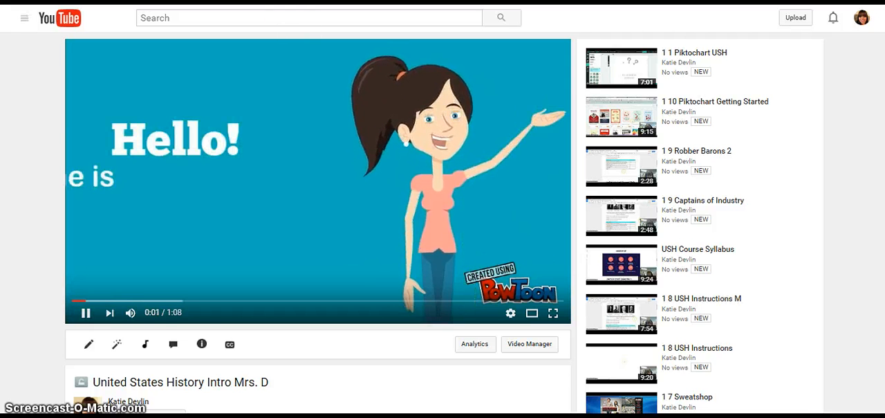
{"action": "left_click", "coordinate": [87, 313]}
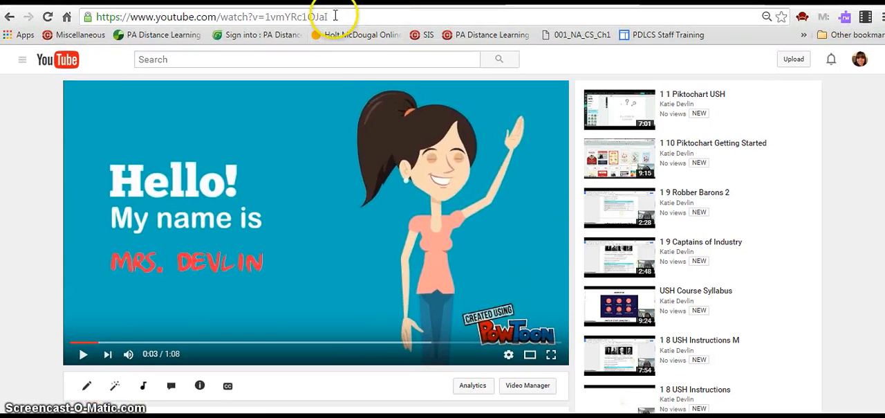
- Copy the YouTube video's URL, switch to the course lesson, and advance to the assignment submission page
{"action": "left_click", "coordinate": [335, 15]}
{"action": "key", "text": "ctrl+c"}
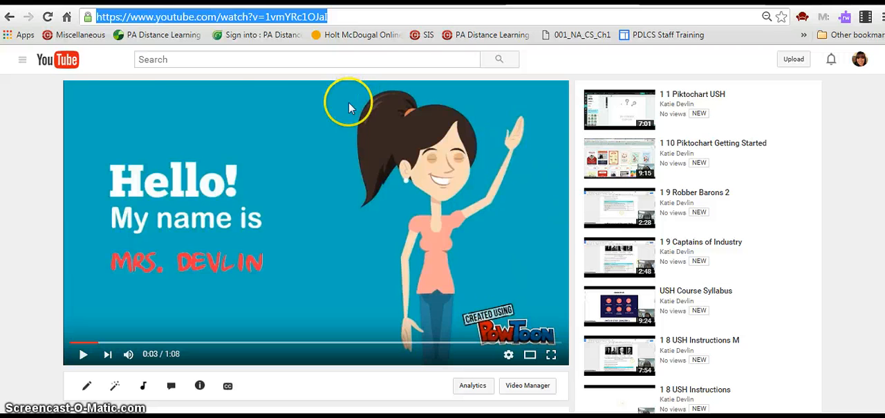
{"action": "key", "text": "ctrl+Tab"}
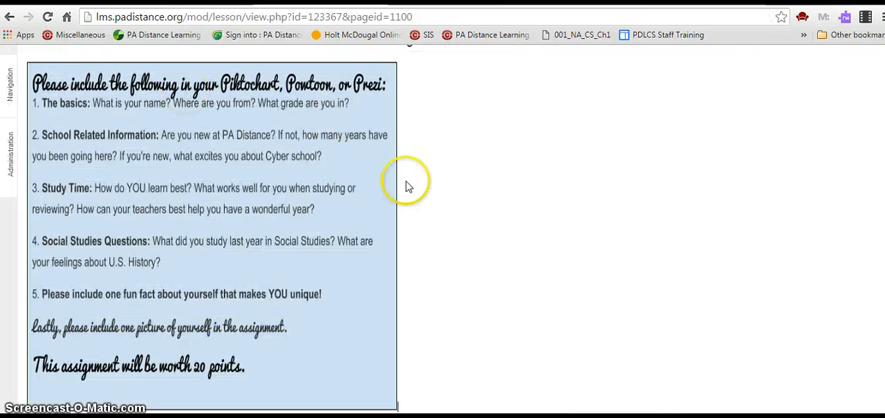
{"action": "scroll", "coordinate": [449, 198], "scroll_direction": "down", "scroll_amount": 1}
{"action": "left_click", "coordinate": [422, 409]}
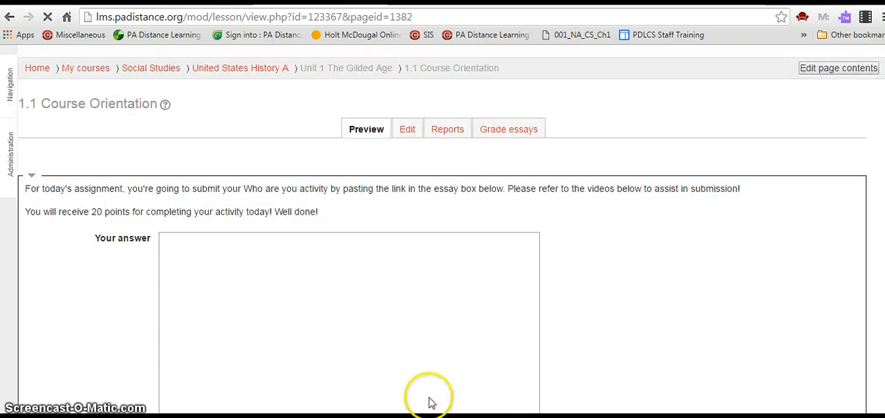
- Paste the copied YouTube video link into the essay answer of the 1.1 Course Orientation assignment
{"action": "scroll", "coordinate": [306, 316], "scroll_direction": "down", "scroll_amount": 1}
{"action": "left_click", "coordinate": [282, 251]}
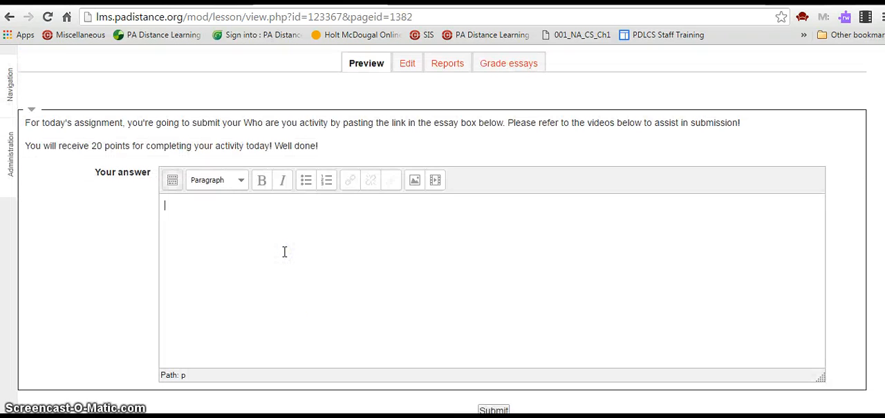
{"action": "key", "text": "ctrl+v"}
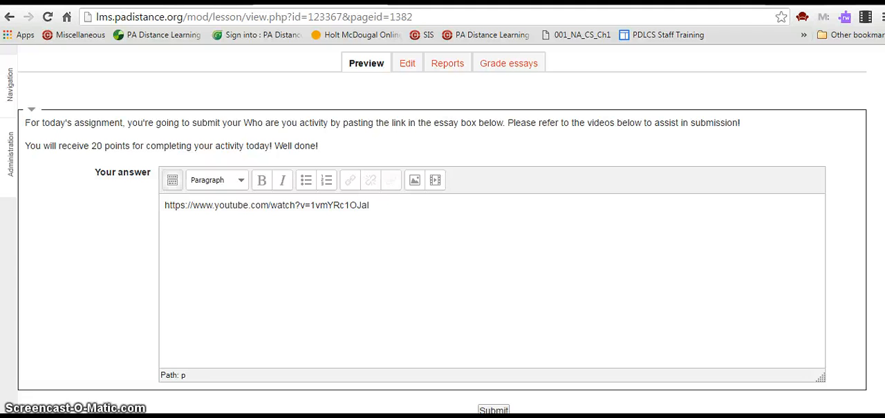